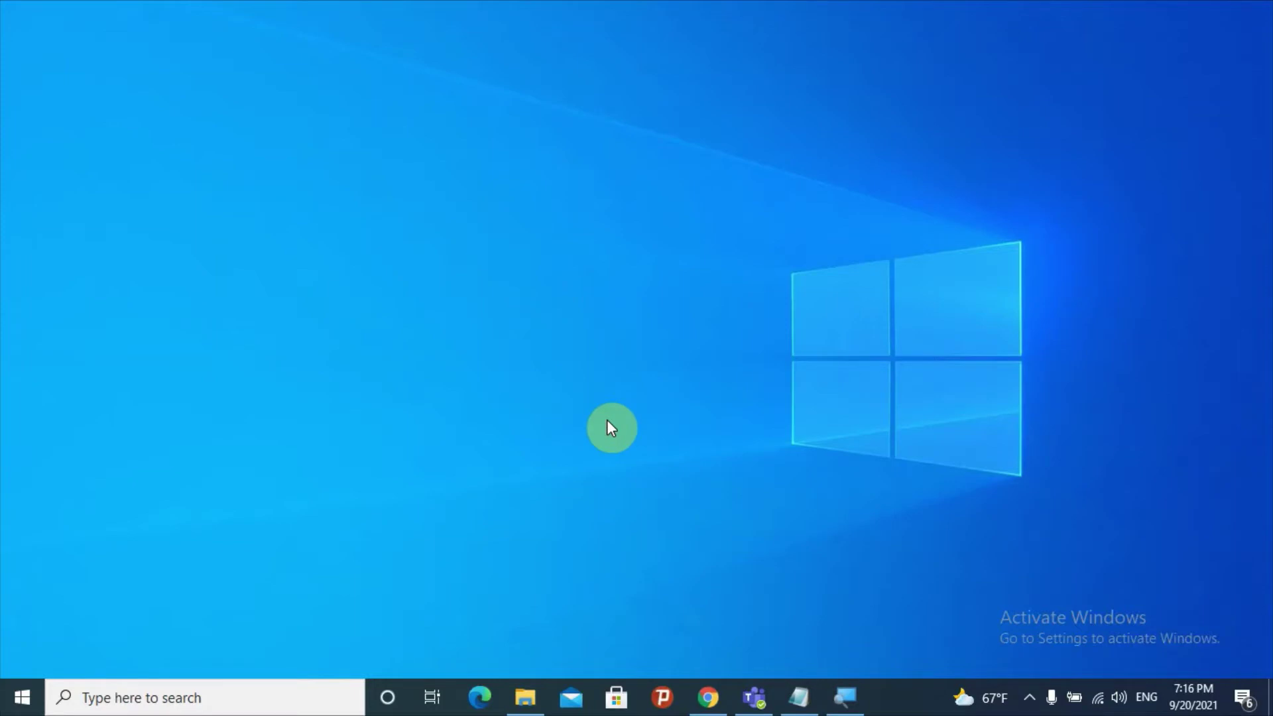
Step: In the Windows Update advanced options, enable updates for other Microsoft products and downloading updates over metered connections
{"action": "right_click", "coordinate": [33, 684]}
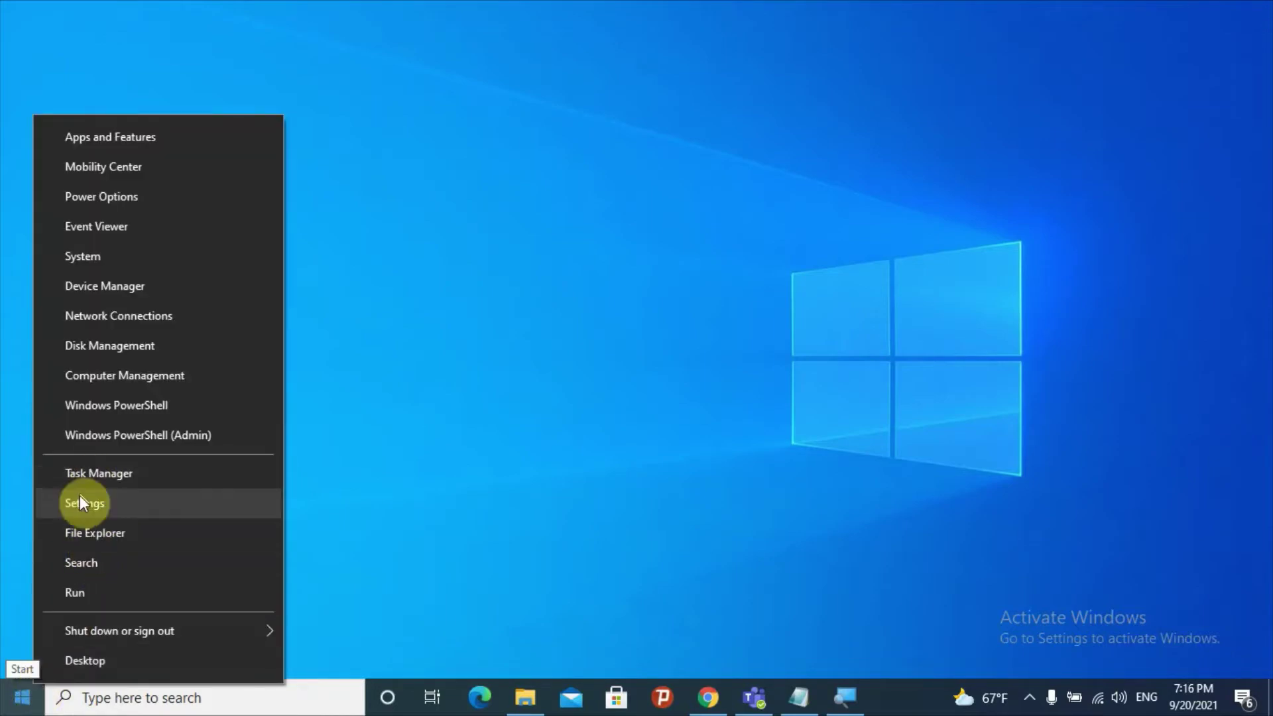
{"action": "left_click", "coordinate": [83, 502]}
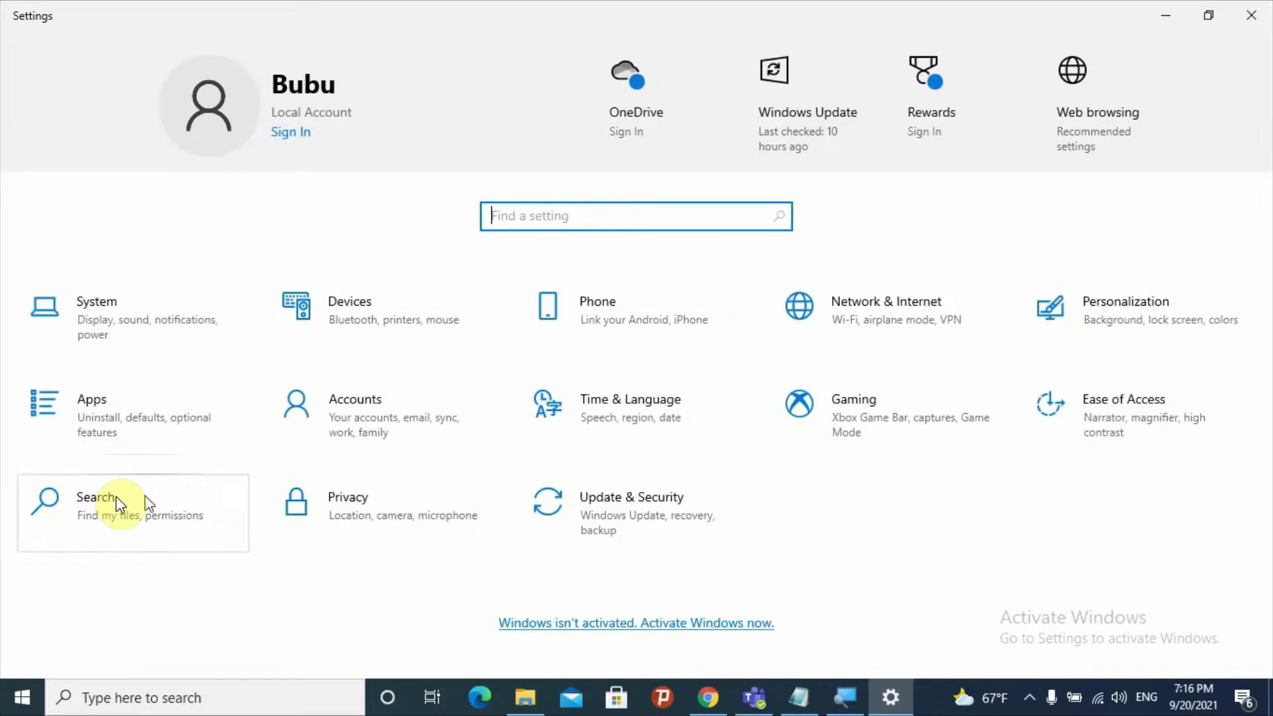
{"action": "left_click", "coordinate": [647, 506]}
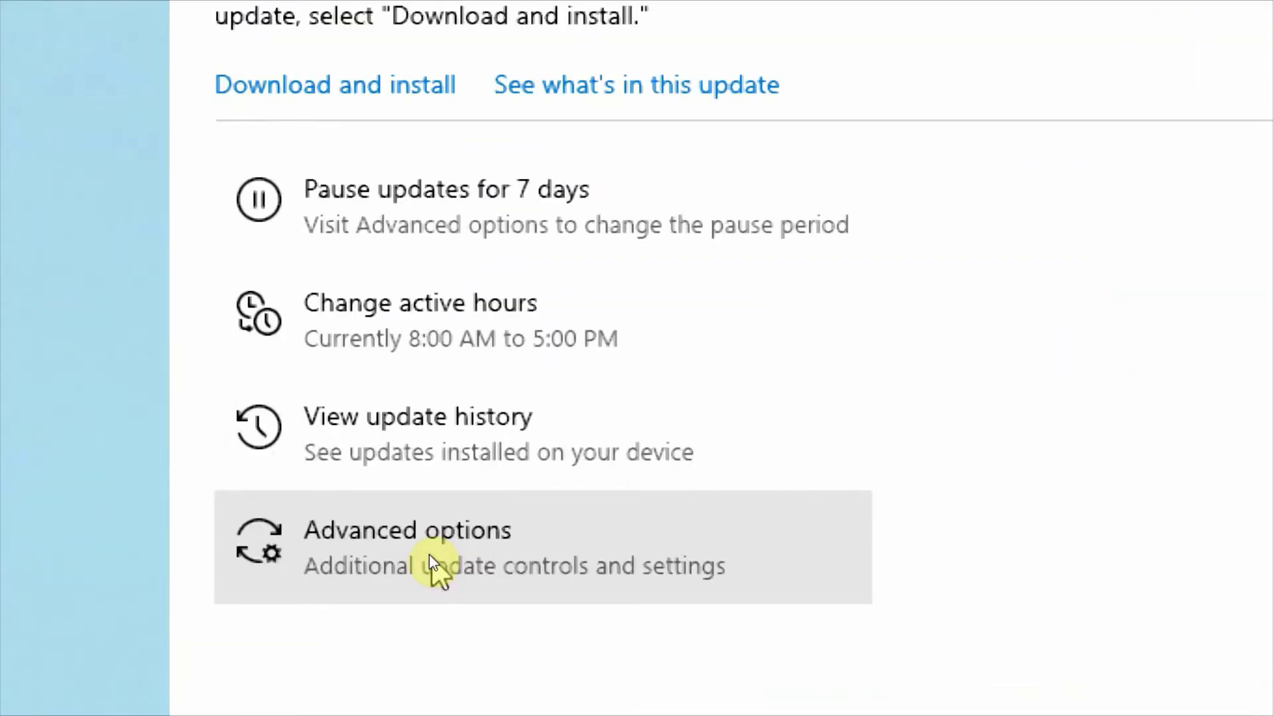
{"action": "left_click", "coordinate": [451, 562]}
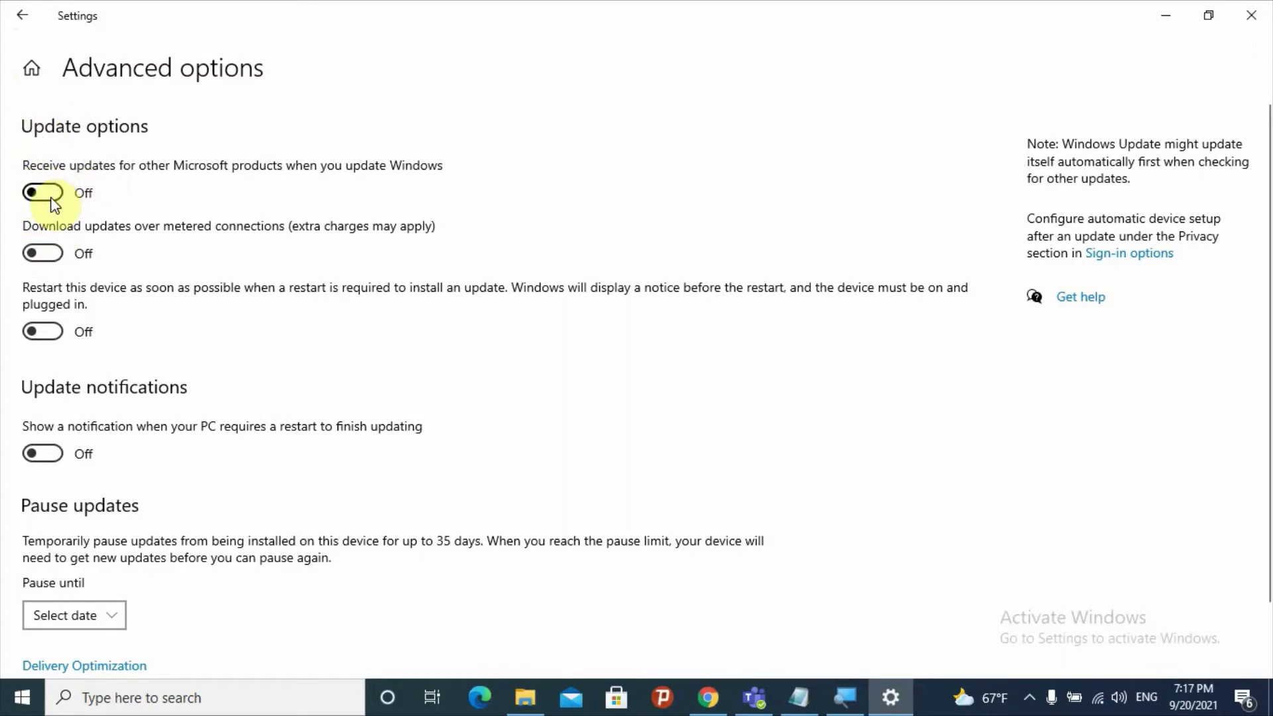
{"action": "left_click", "coordinate": [29, 200]}
{"action": "left_click", "coordinate": [47, 255]}
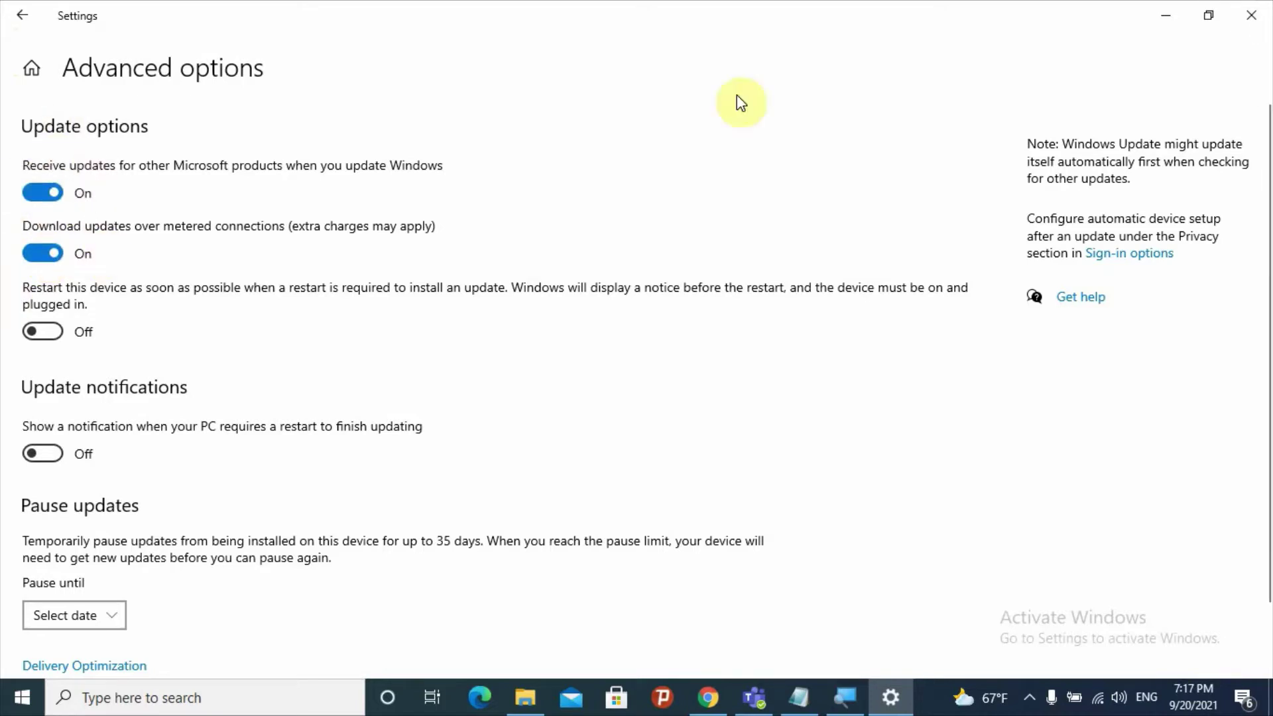
Step: Allow downloads from other PCs in the Delivery Optimization settings, then return to the Windows Update page
{"action": "scroll", "coordinate": [1267, 266], "scroll_direction": "down", "scroll_amount": 2}
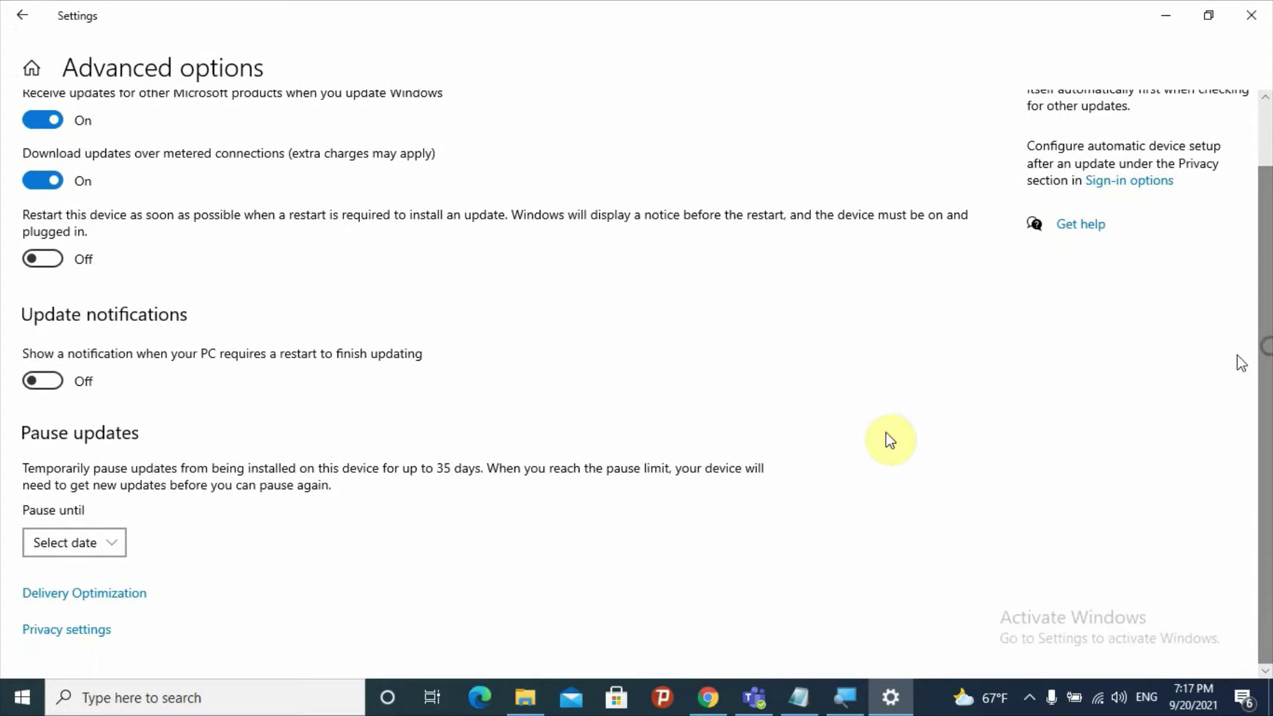
{"action": "left_click", "coordinate": [761, 475]}
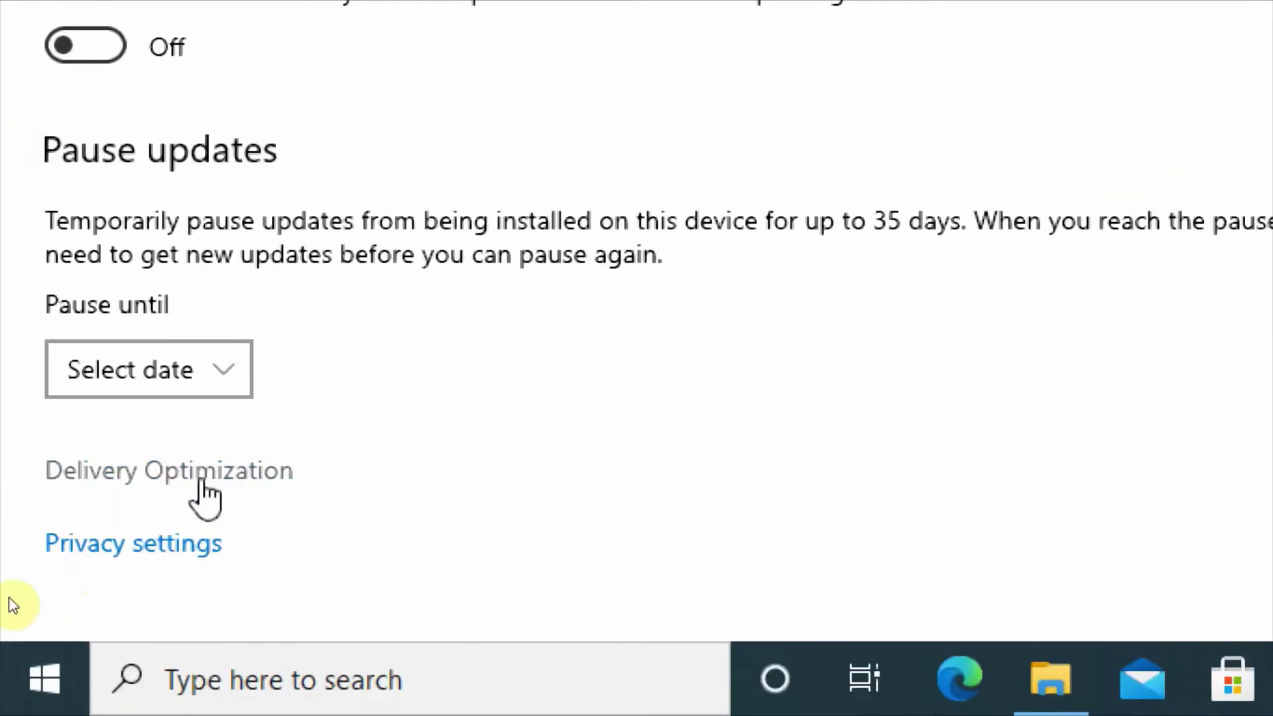
{"action": "key", "text": "super"}
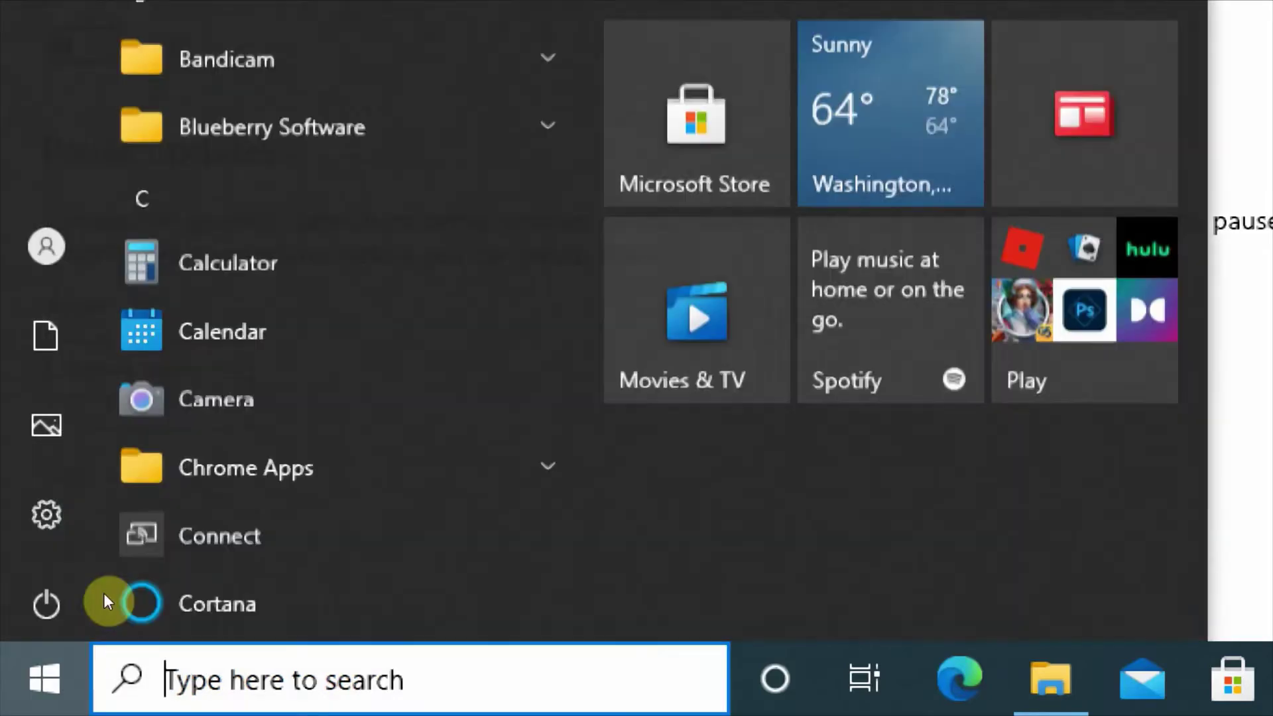
{"action": "key", "text": "Escape"}
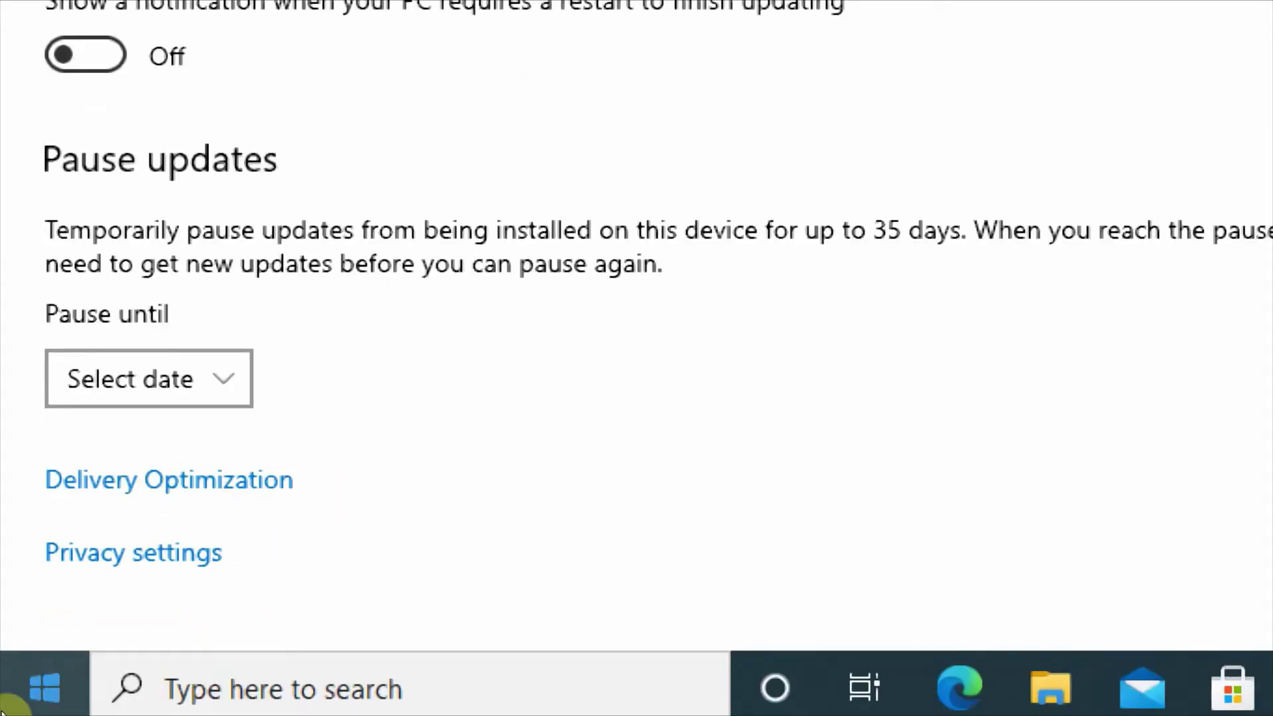
{"action": "left_click", "coordinate": [151, 482]}
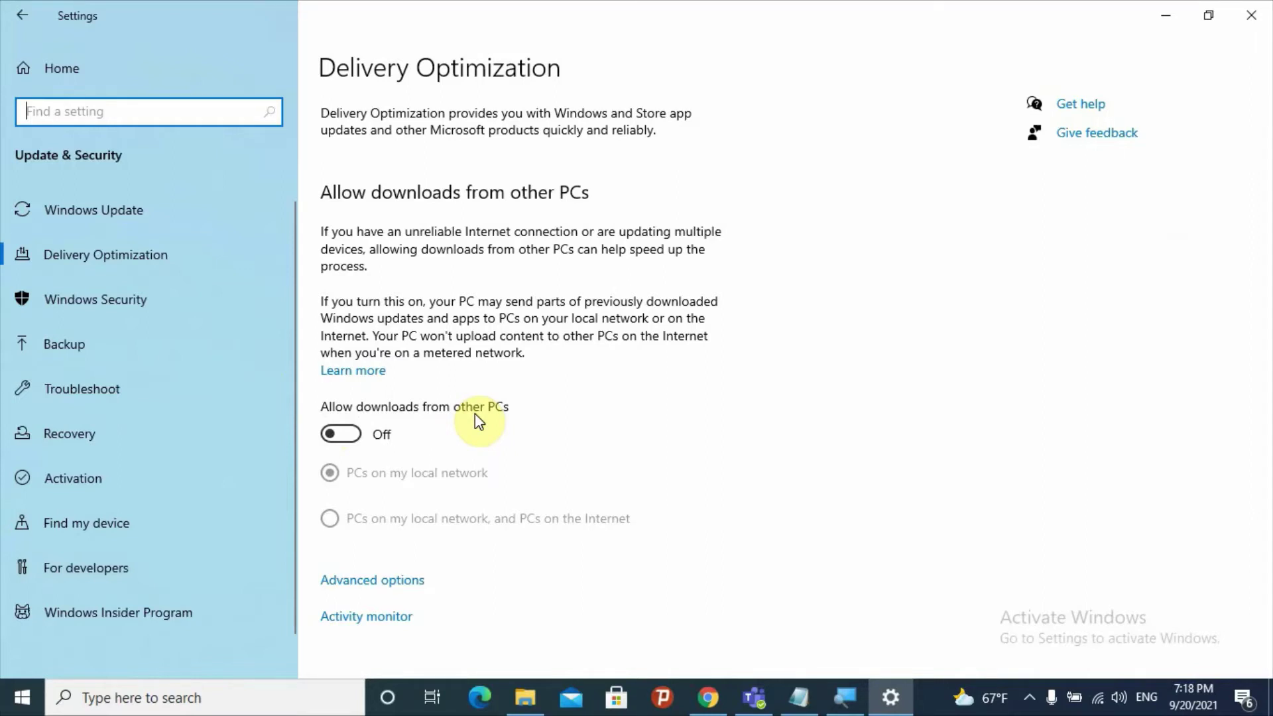
{"action": "left_click", "coordinate": [352, 436]}
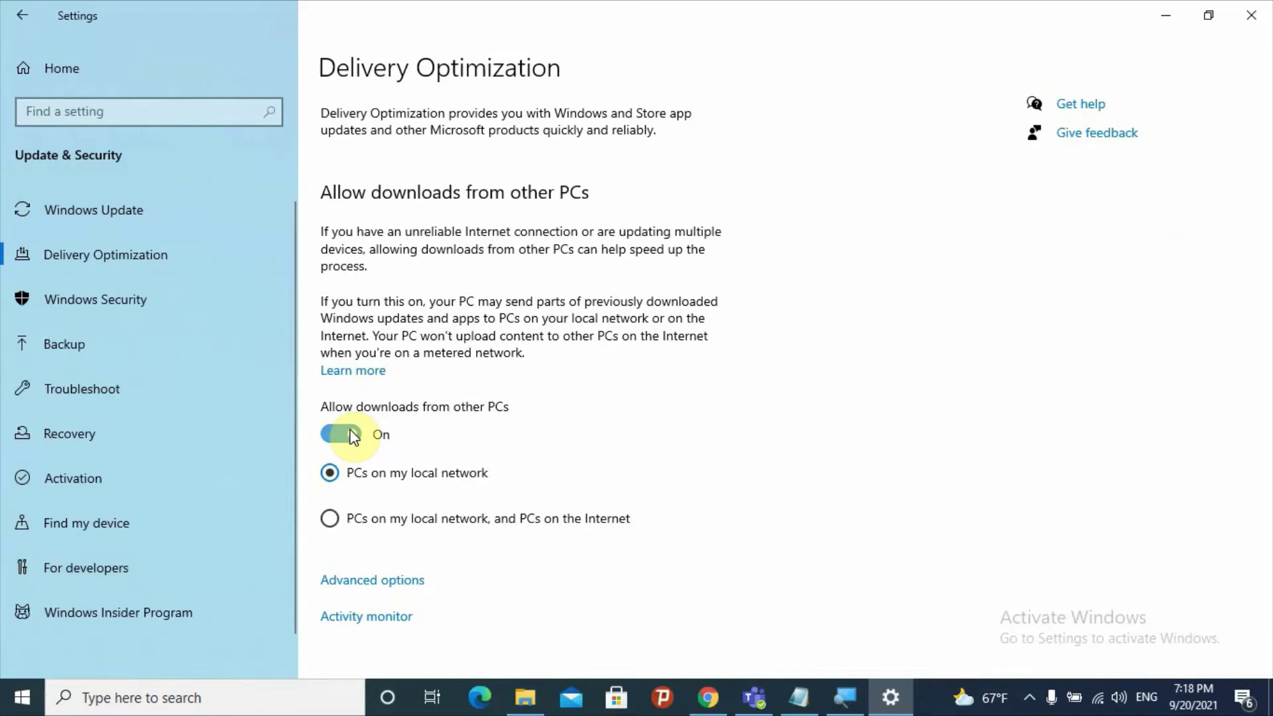
{"action": "left_click", "coordinate": [16, 20]}
{"action": "left_click", "coordinate": [16, 28]}
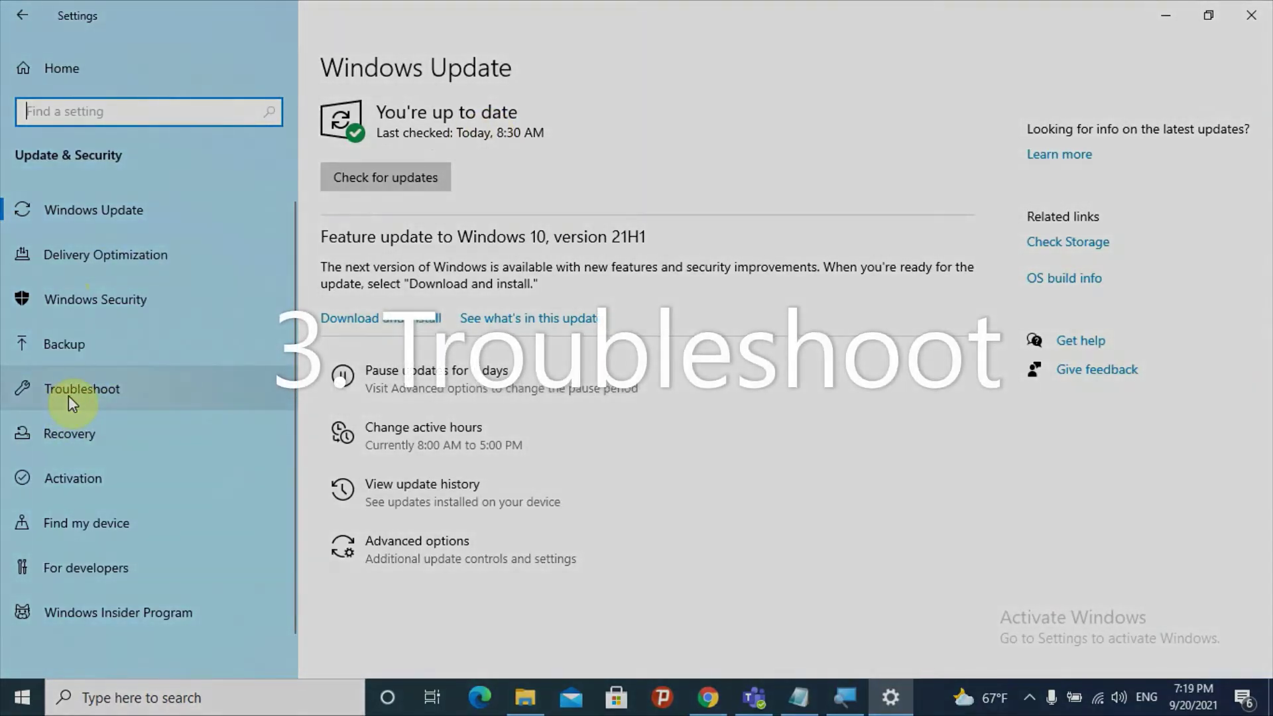
Step: Open the list of additional troubleshooters in the Troubleshoot settings
{"action": "left_click", "coordinate": [69, 397]}
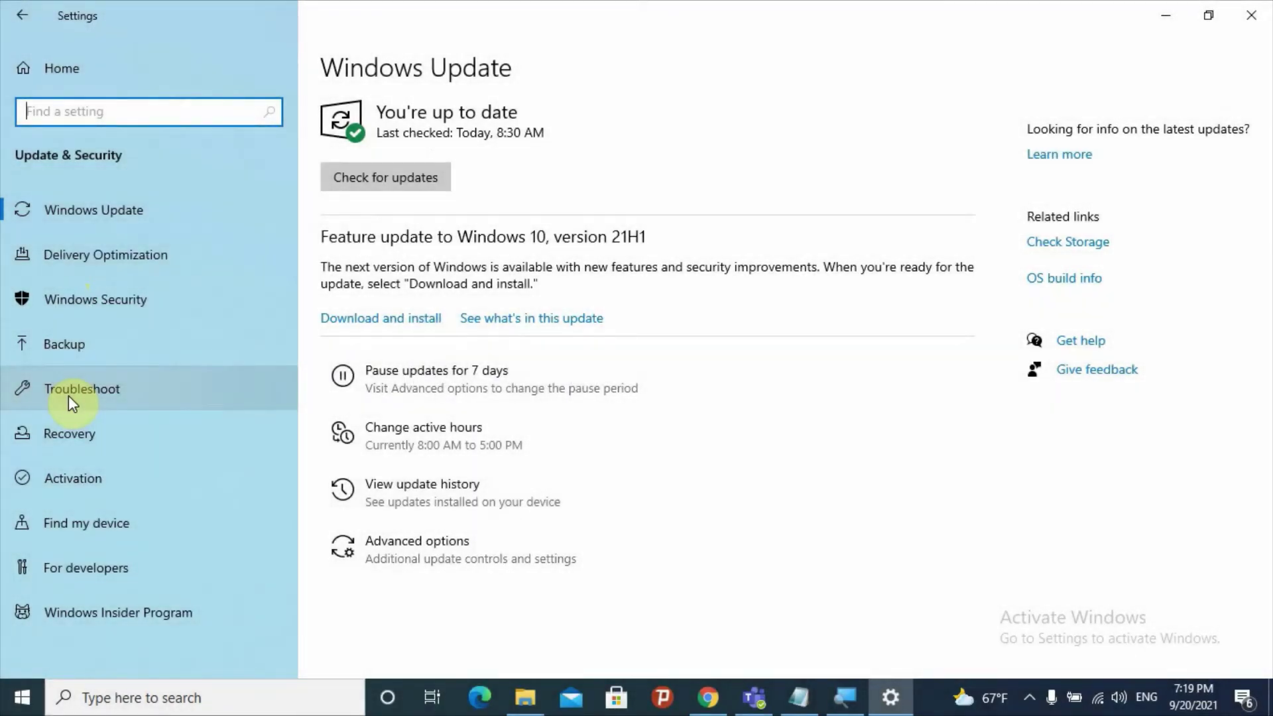
{"action": "left_click", "coordinate": [68, 395]}
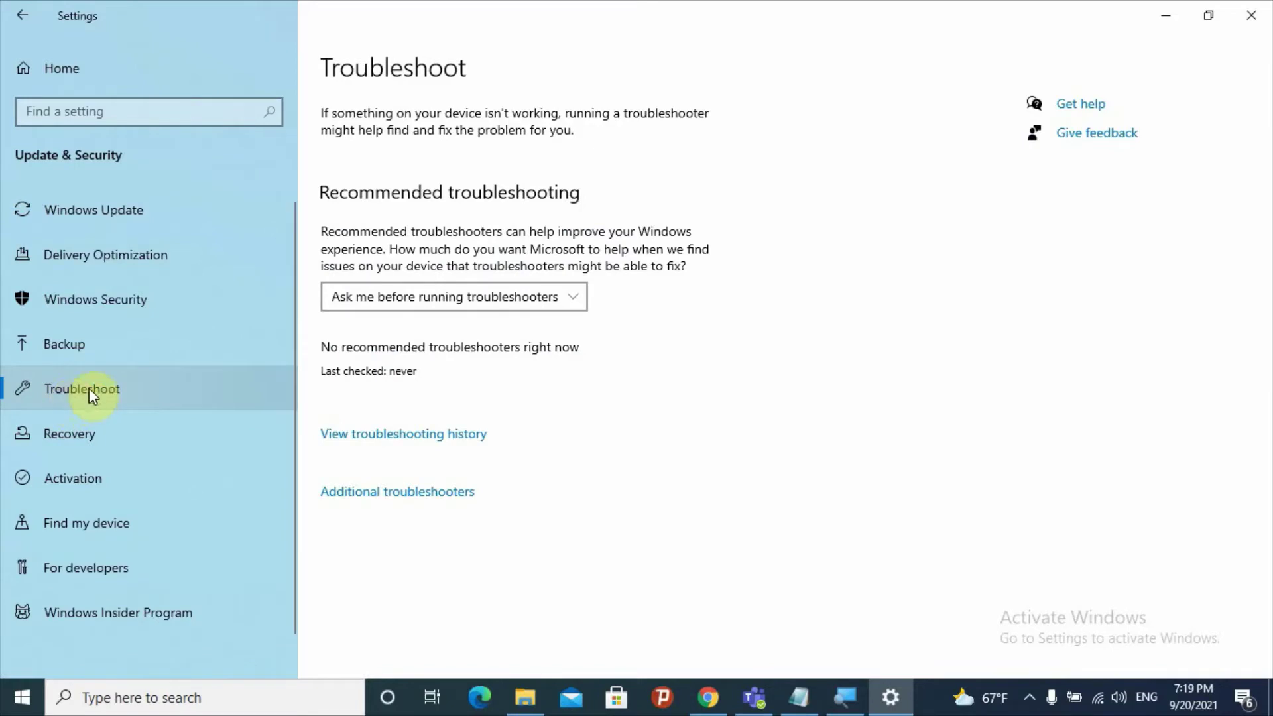
{"action": "left_click", "coordinate": [422, 507]}
{"action": "left_click", "coordinate": [425, 508]}
{"action": "left_click", "coordinate": [422, 505]}
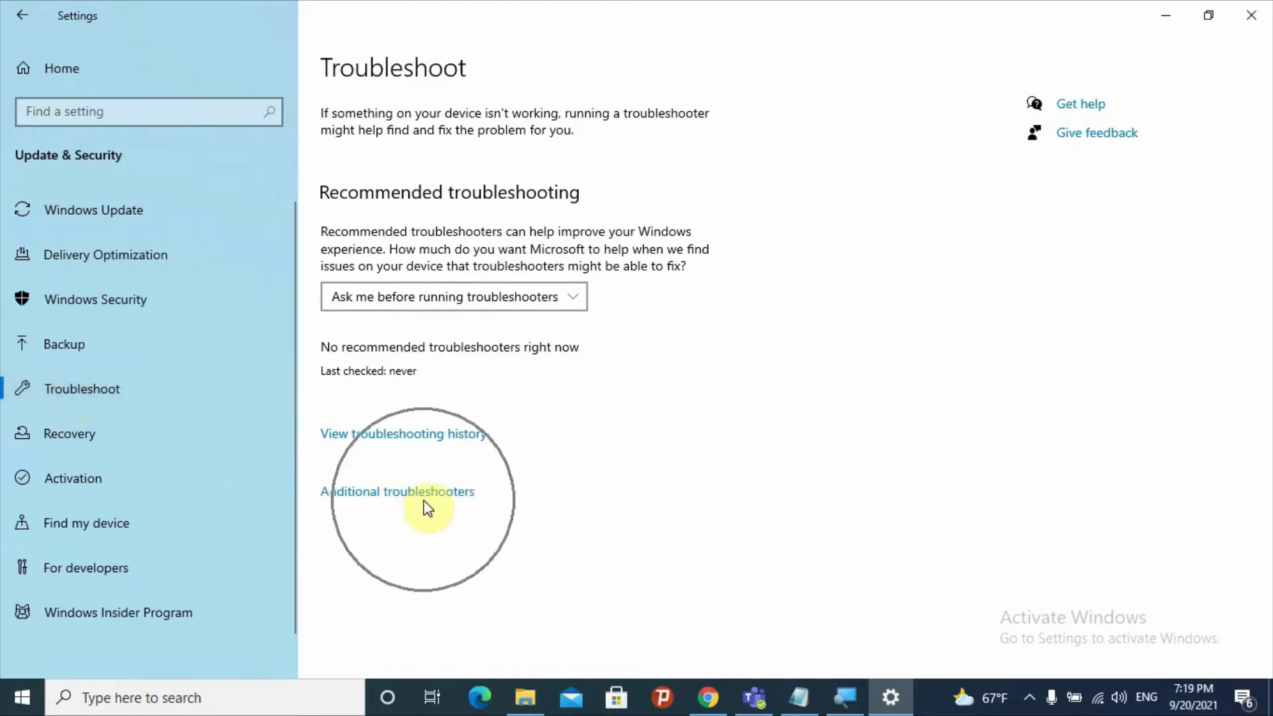
{"action": "left_click", "coordinate": [411, 502]}
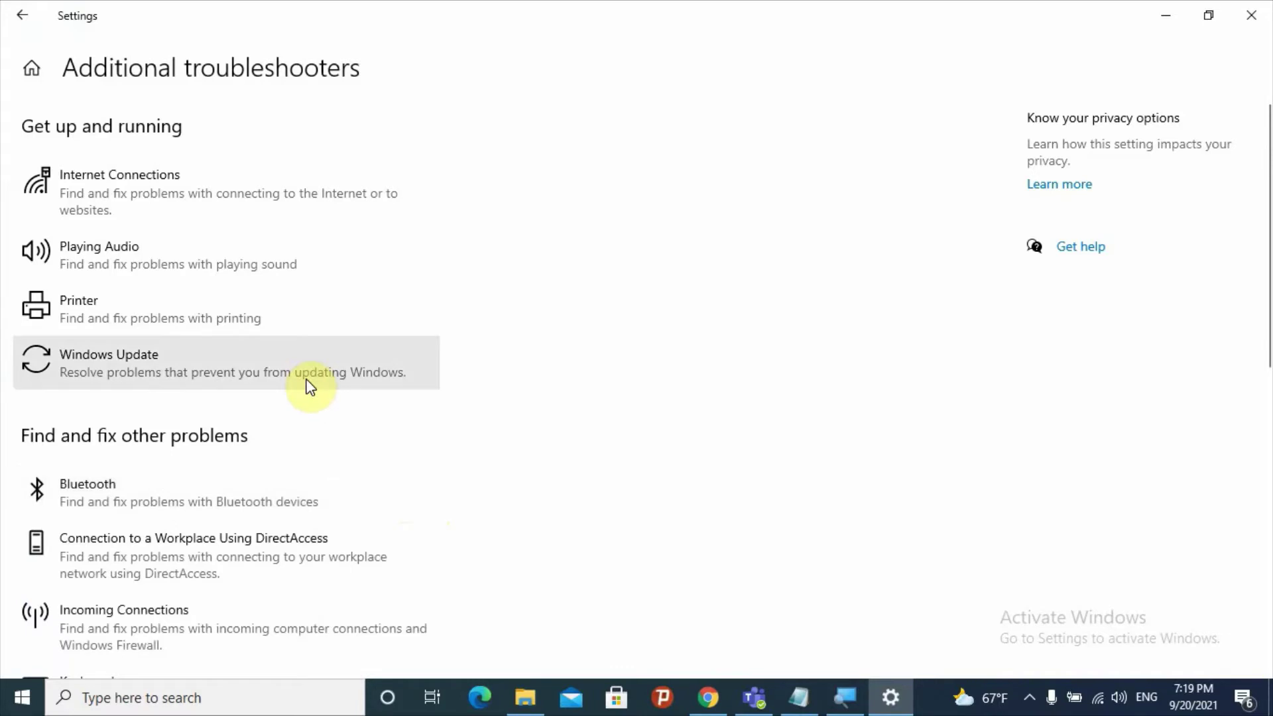
Step: Run the Windows Update troubleshooter, close it after it completes, and go back to the Troubleshoot page
{"action": "left_click", "coordinate": [121, 378]}
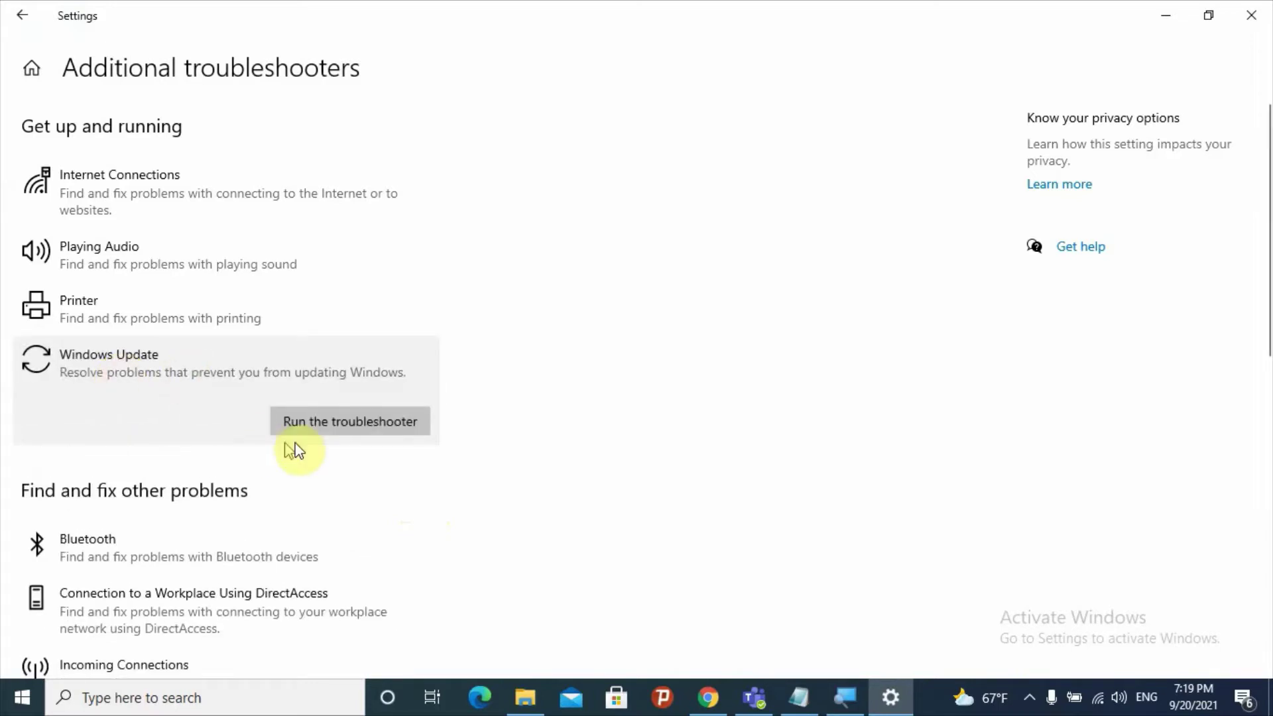
{"action": "left_click", "coordinate": [362, 423]}
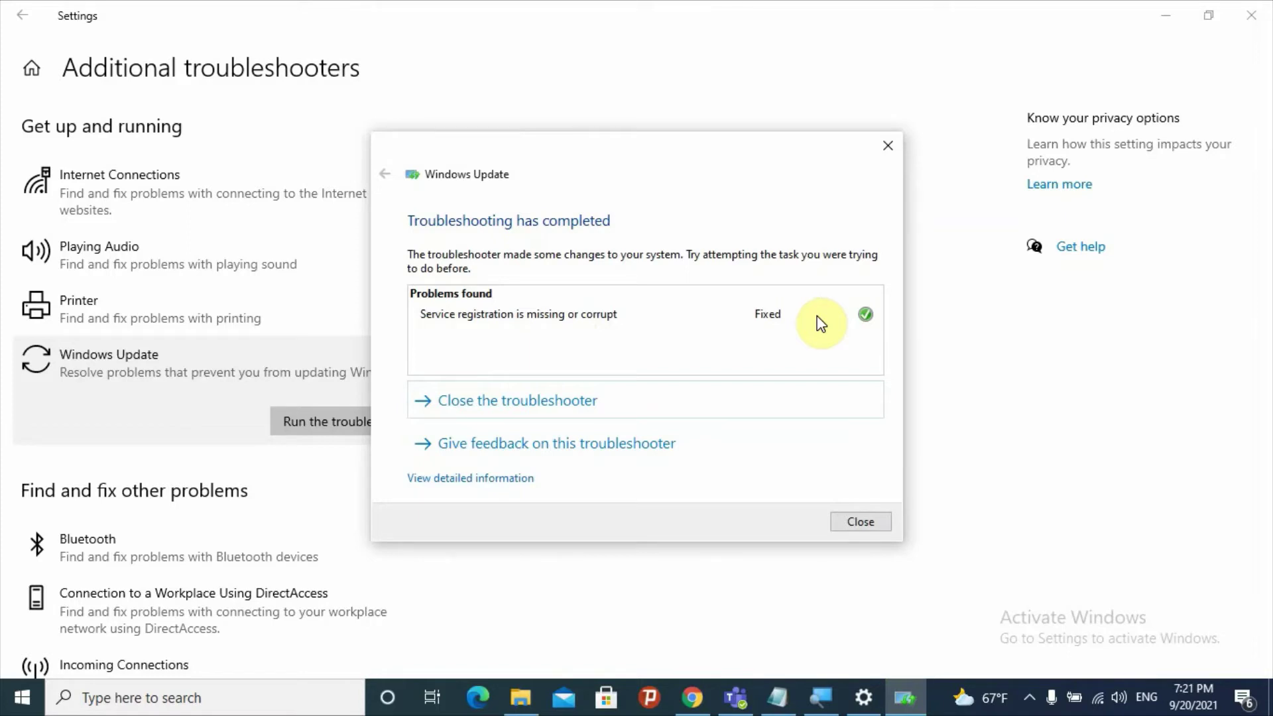
{"action": "left_click", "coordinate": [870, 527]}
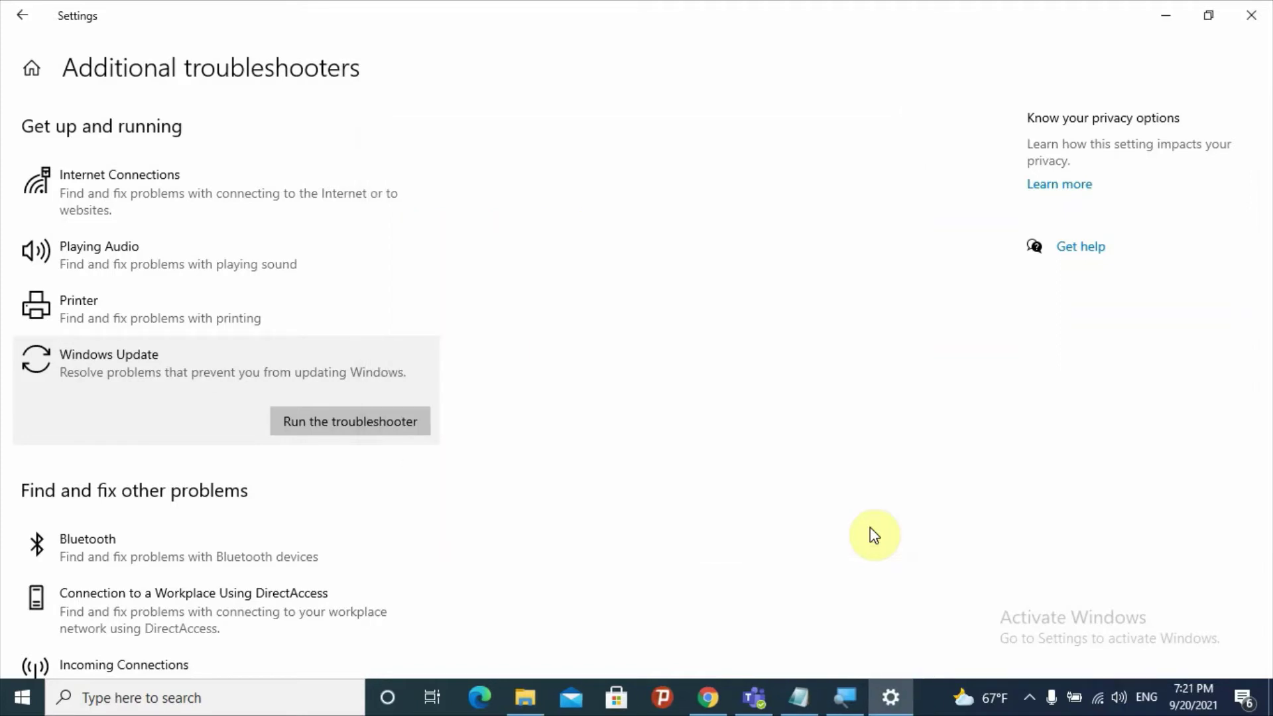
{"action": "left_click", "coordinate": [26, 15]}
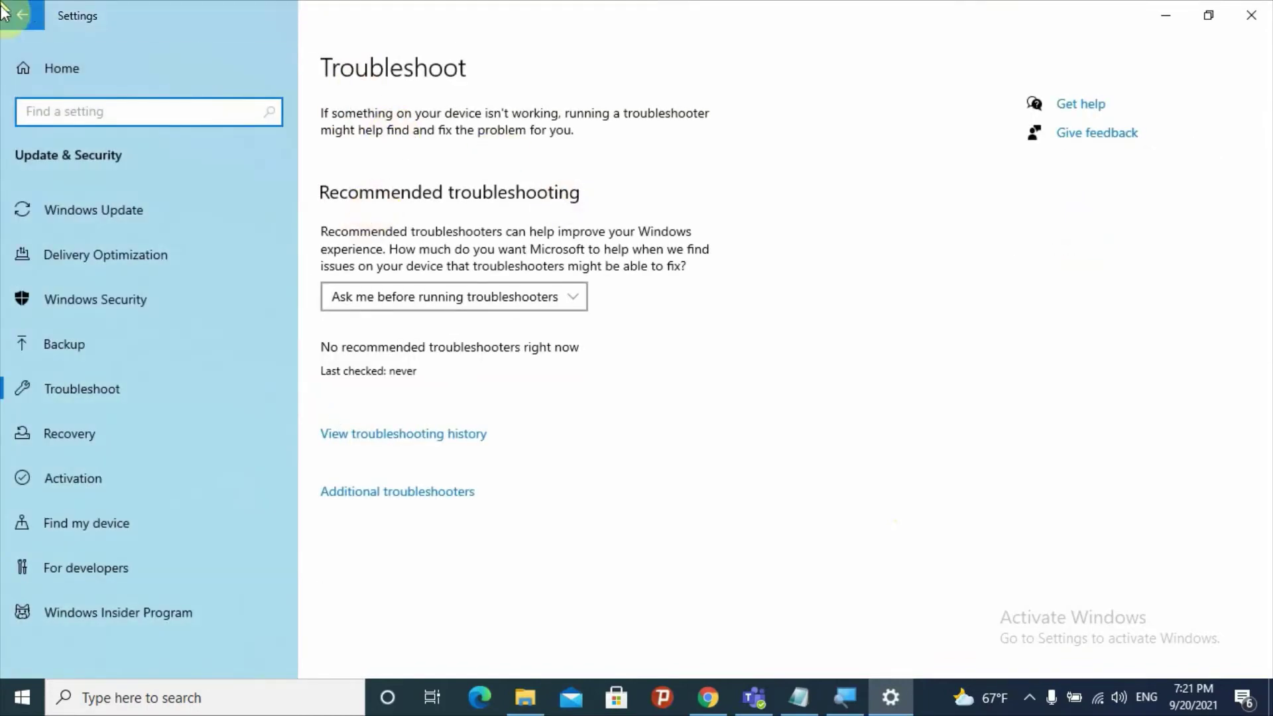
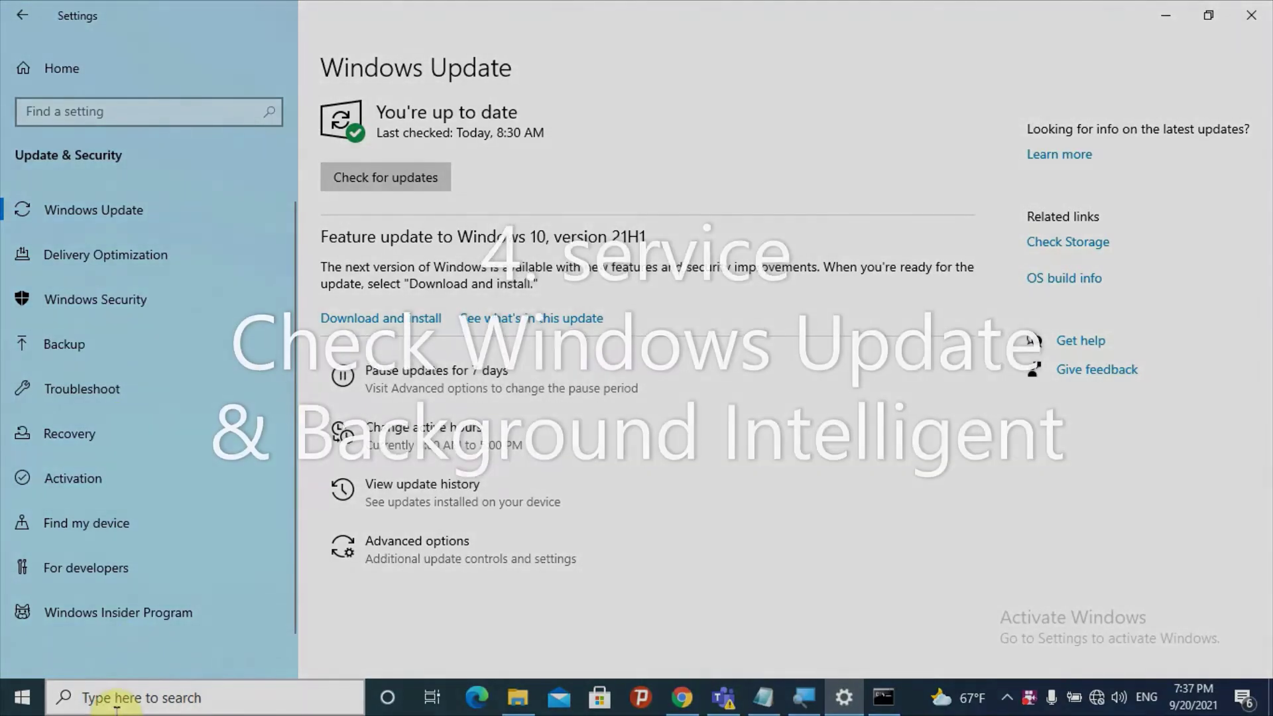
Step: Search Windows for "services", switch to the Services app and maximize its window
{"action": "left_click", "coordinate": [113, 702]}
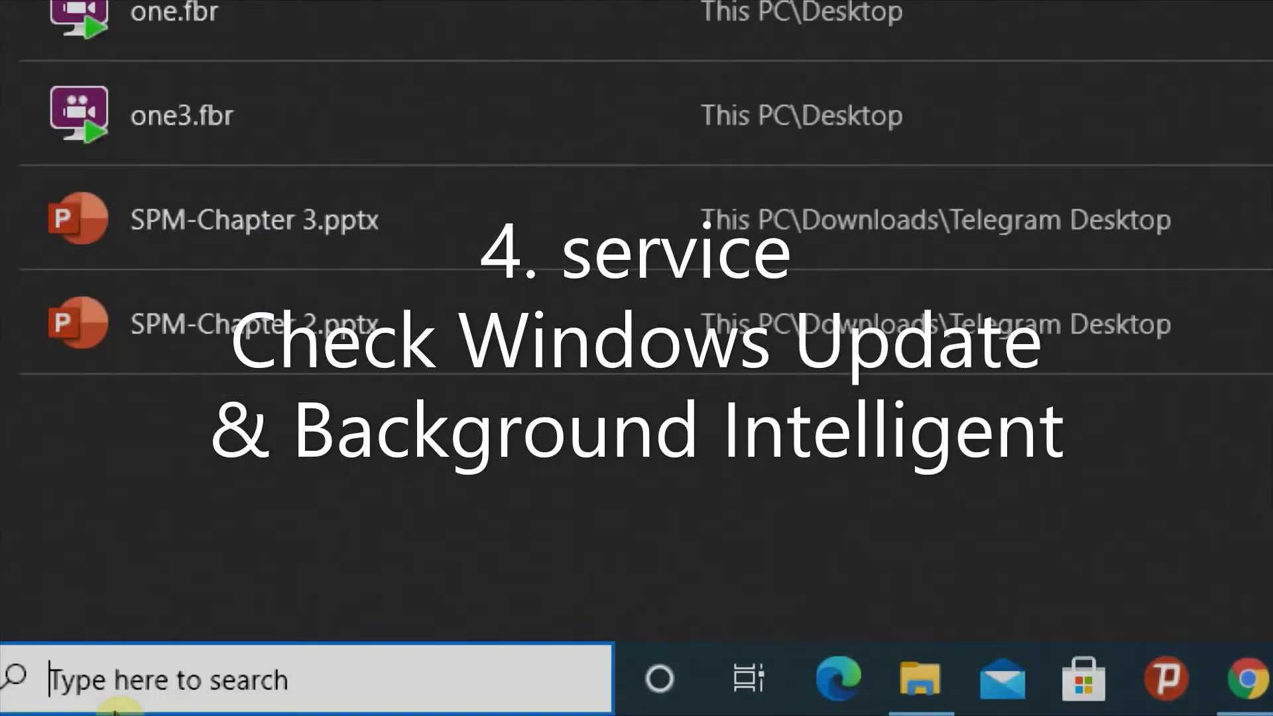
{"action": "type", "text": "serv"}
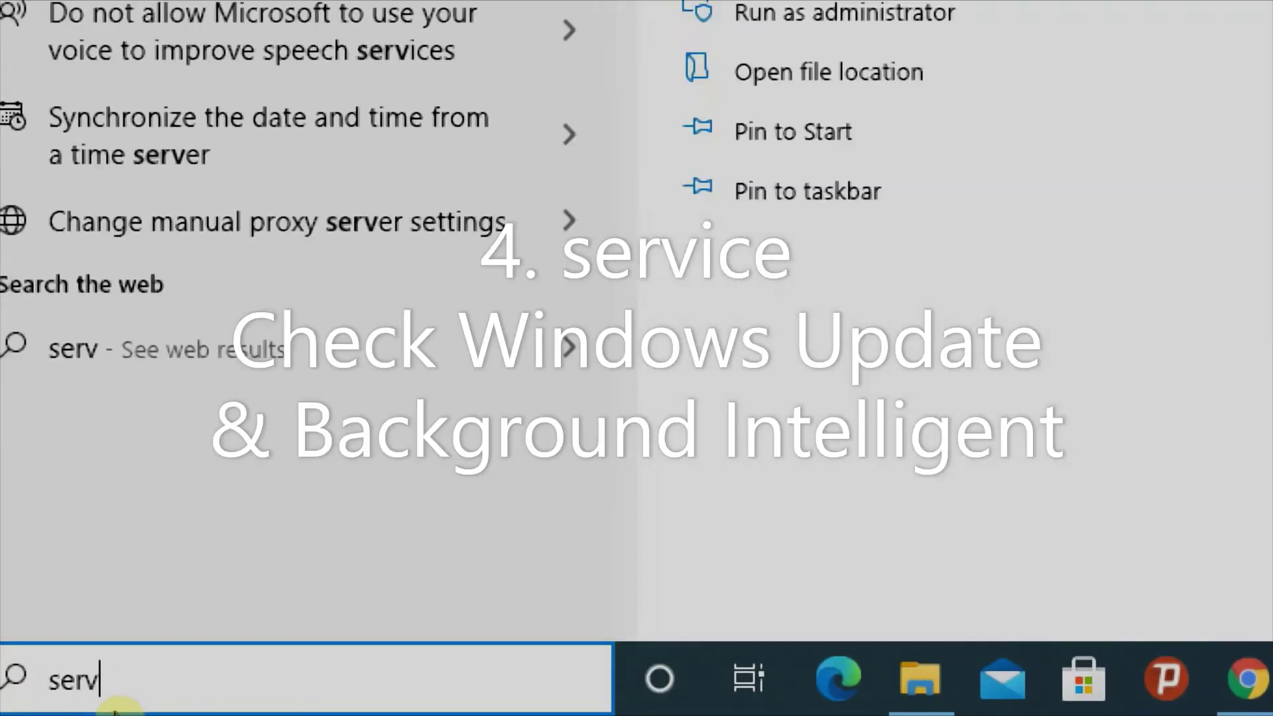
{"action": "type", "text": "ices"}
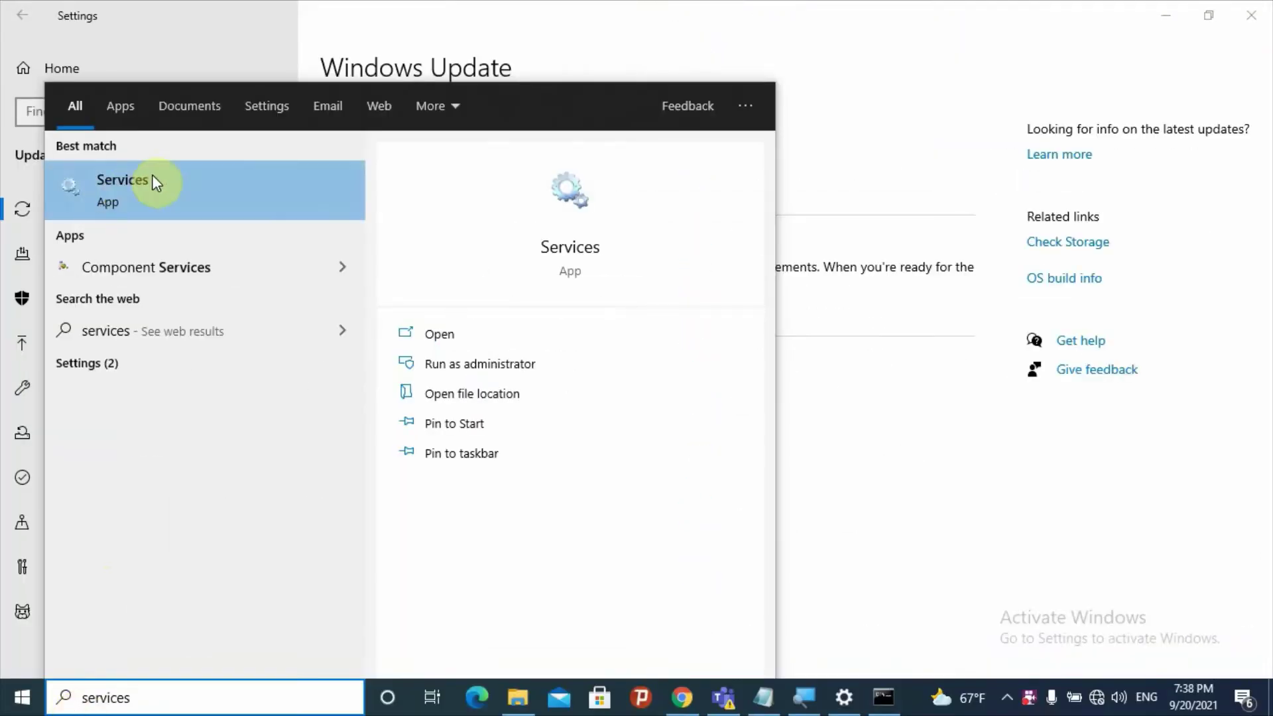
{"action": "left_click", "coordinate": [131, 200]}
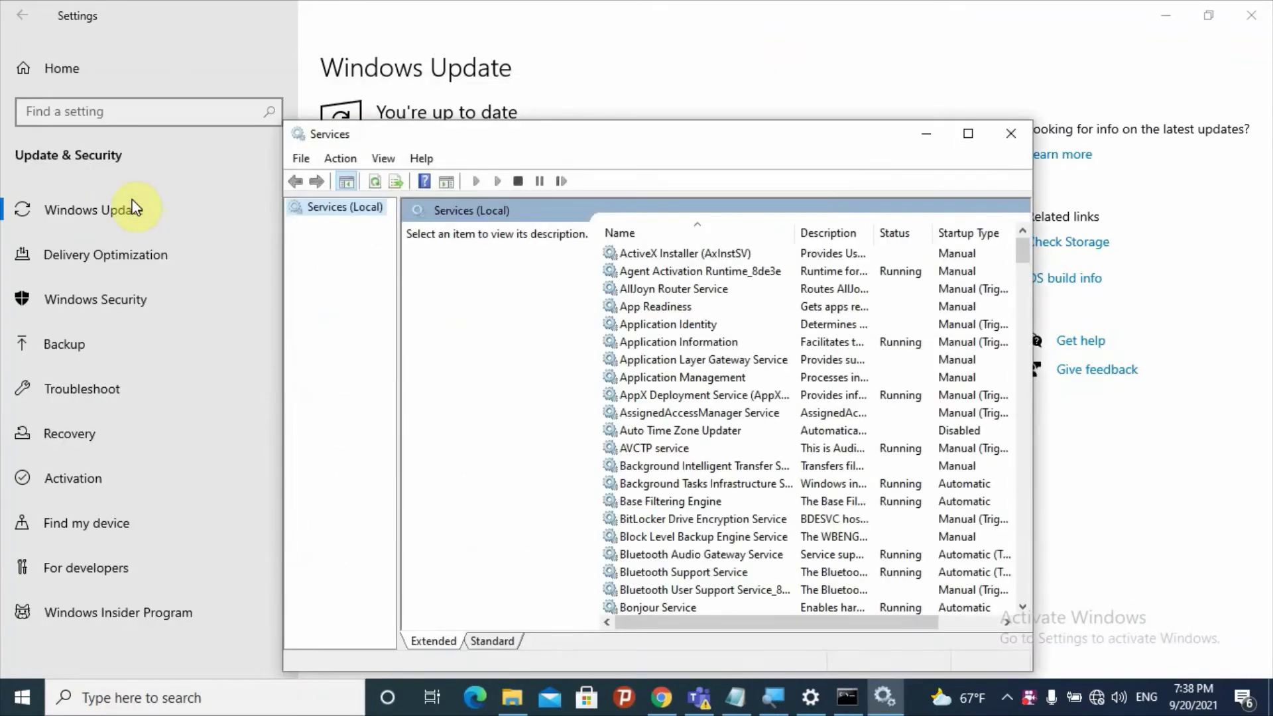
{"action": "left_click", "coordinate": [968, 133]}
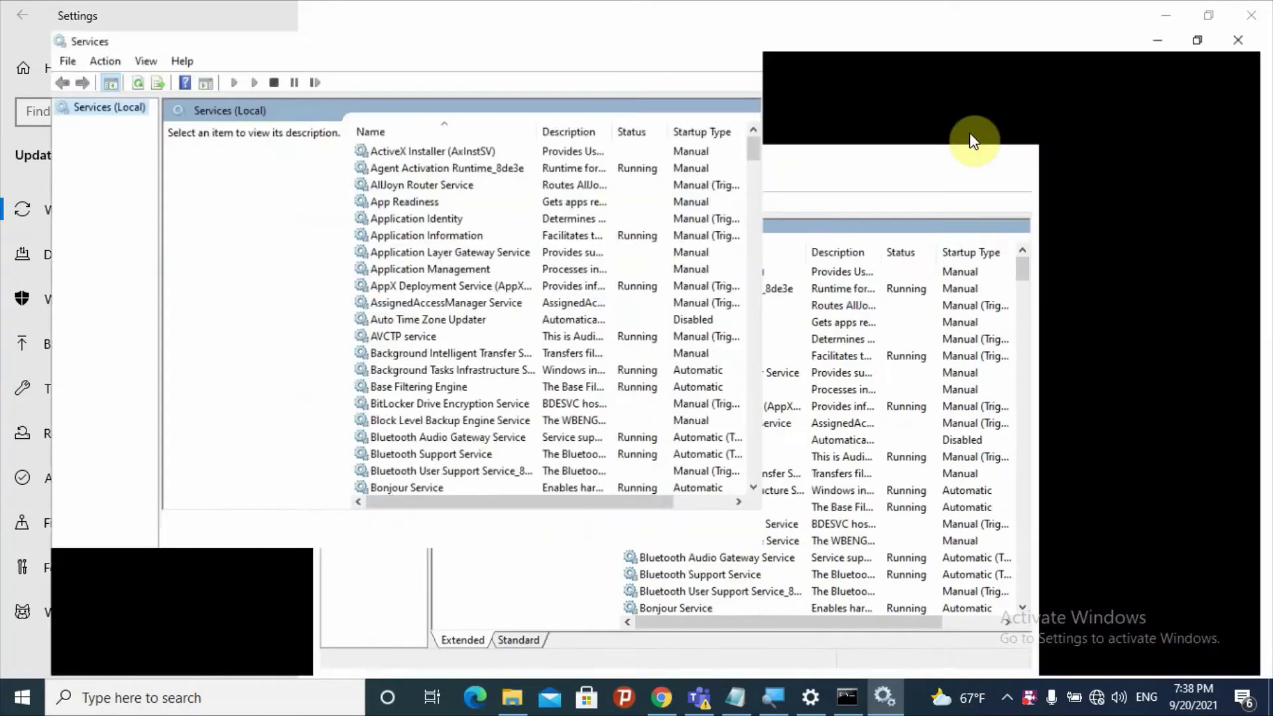
Step: Set the startup type of the Windows Update service to Automatic in its properties and apply the change
{"action": "left_click", "coordinate": [431, 310]}
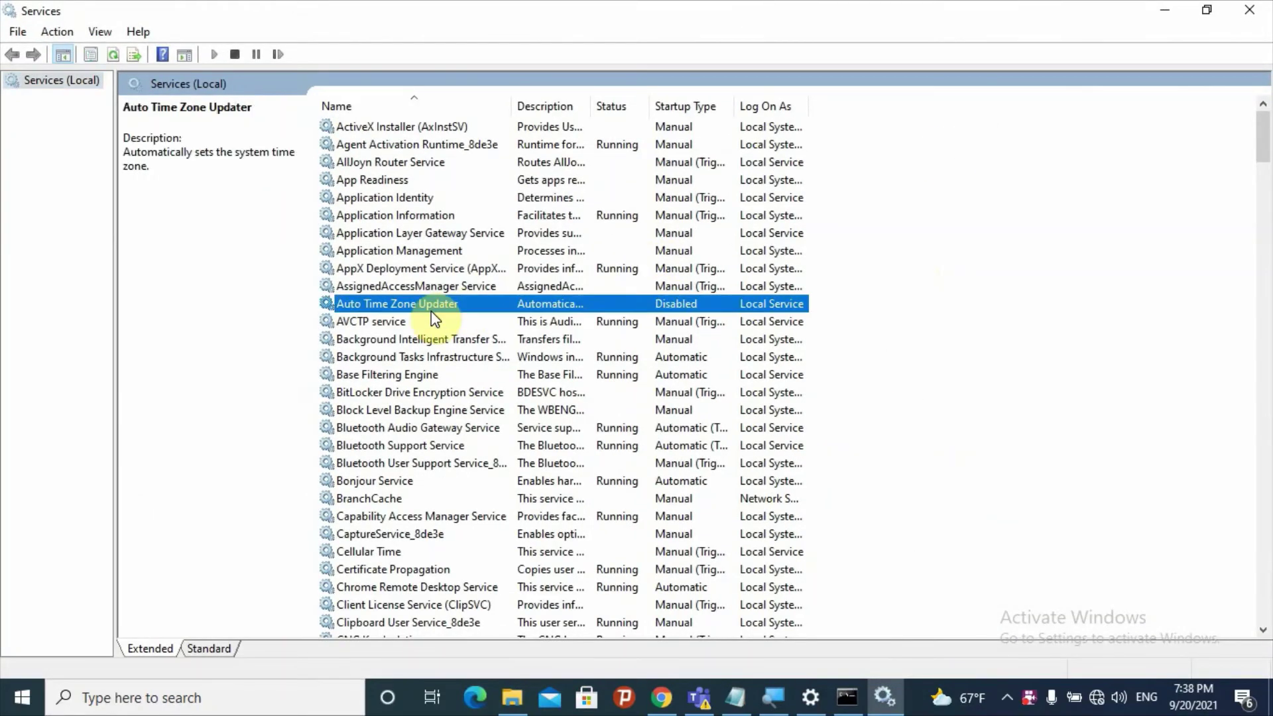
{"action": "key", "text": "w"}
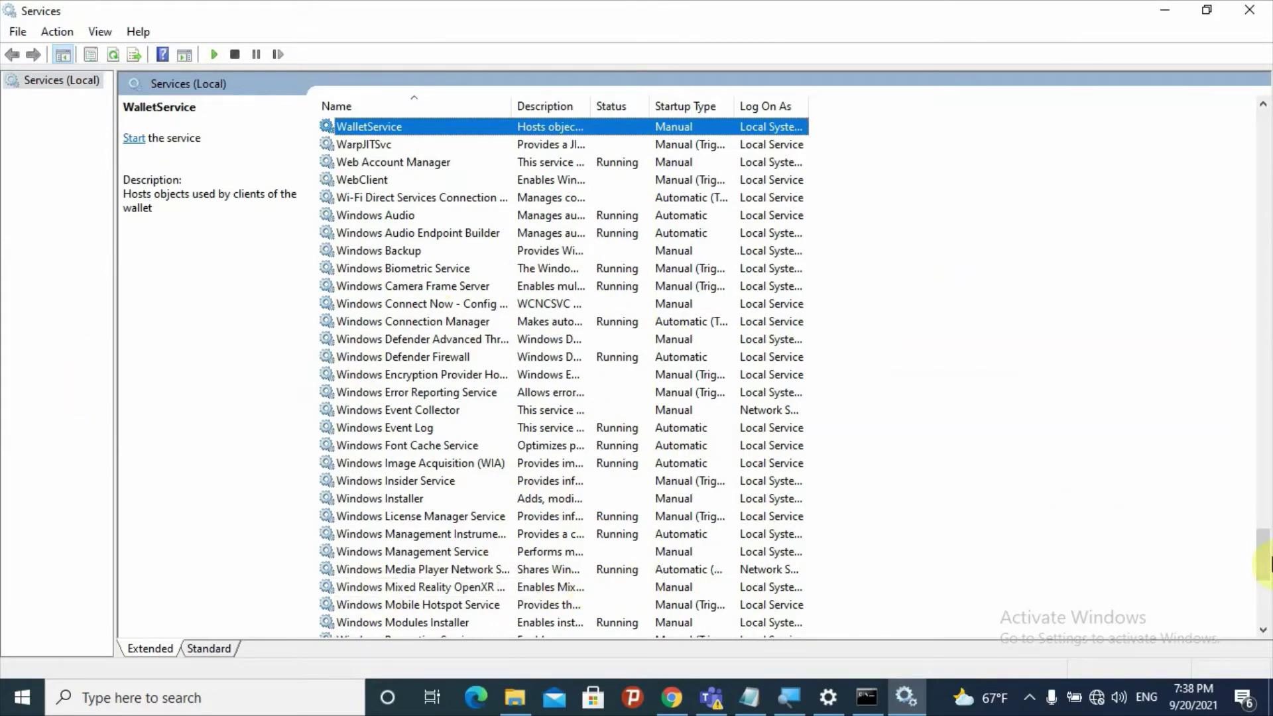
{"action": "left_click", "coordinate": [1269, 580]}
{"action": "left_click_drag", "start_coordinate": [1264, 569], "coordinate": [1264, 600]}
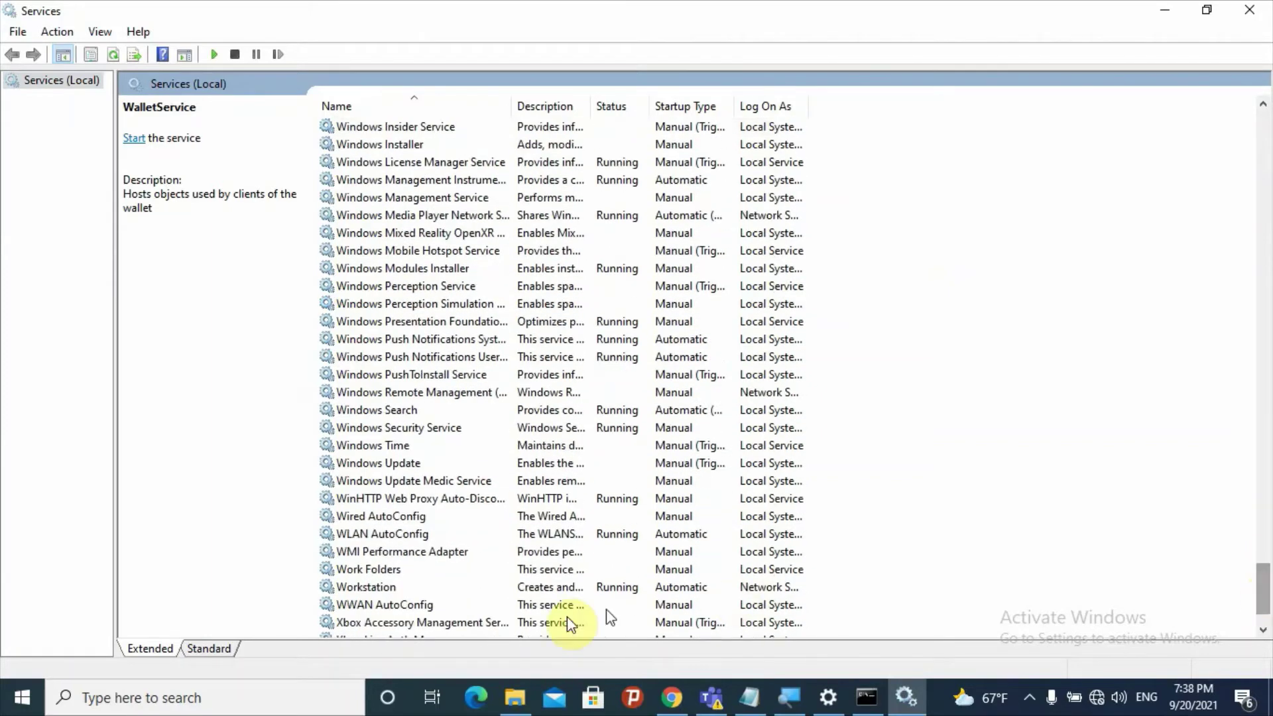
{"action": "left_click", "coordinate": [376, 463]}
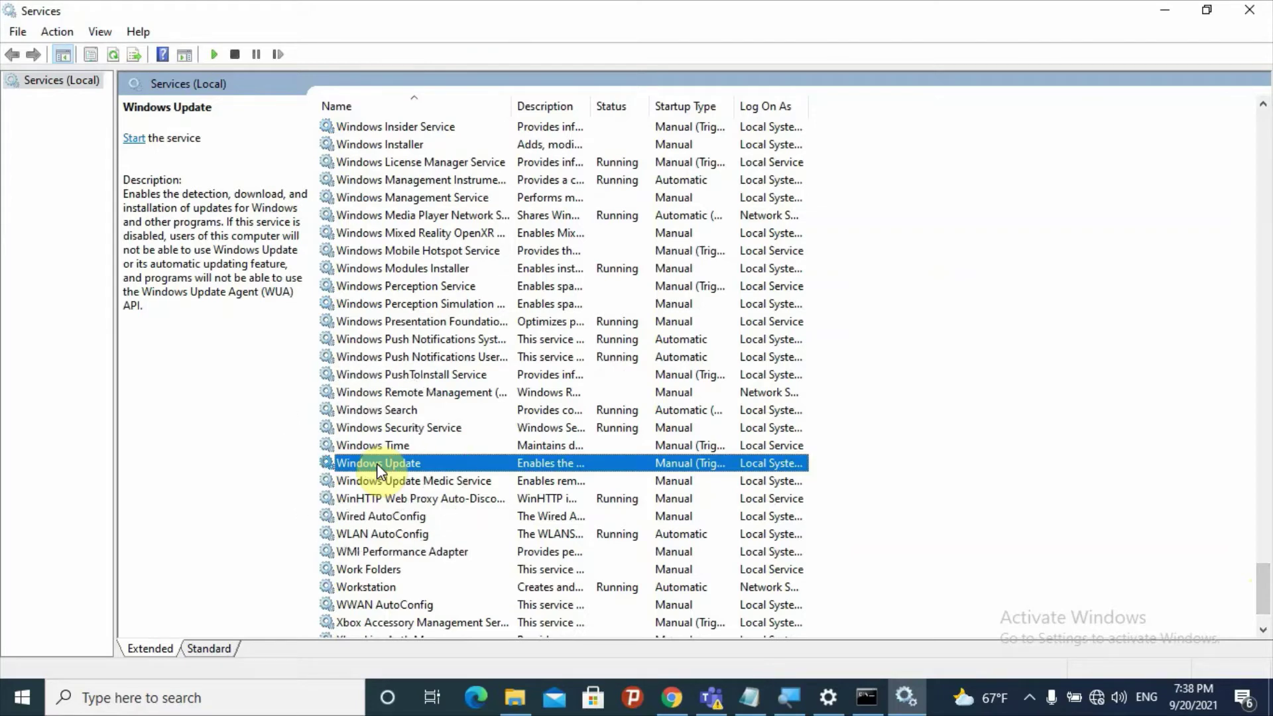
{"action": "right_click", "coordinate": [666, 464]}
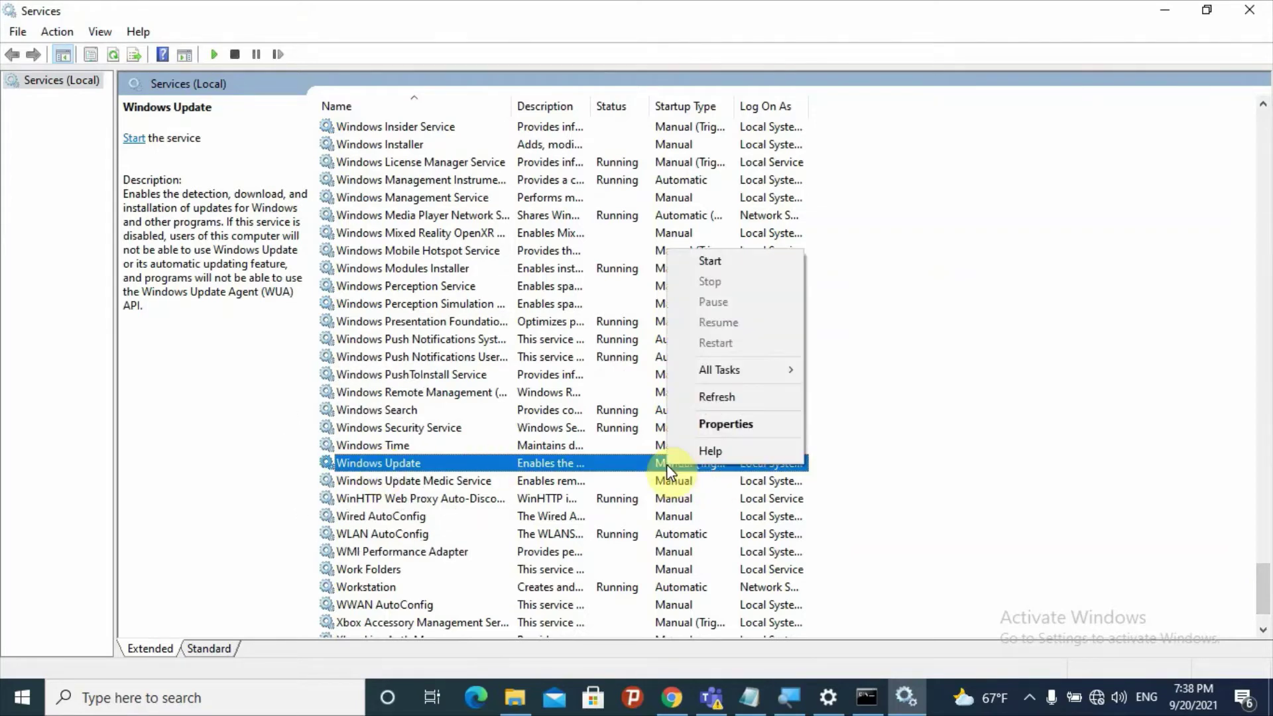
{"action": "left_click", "coordinate": [704, 425]}
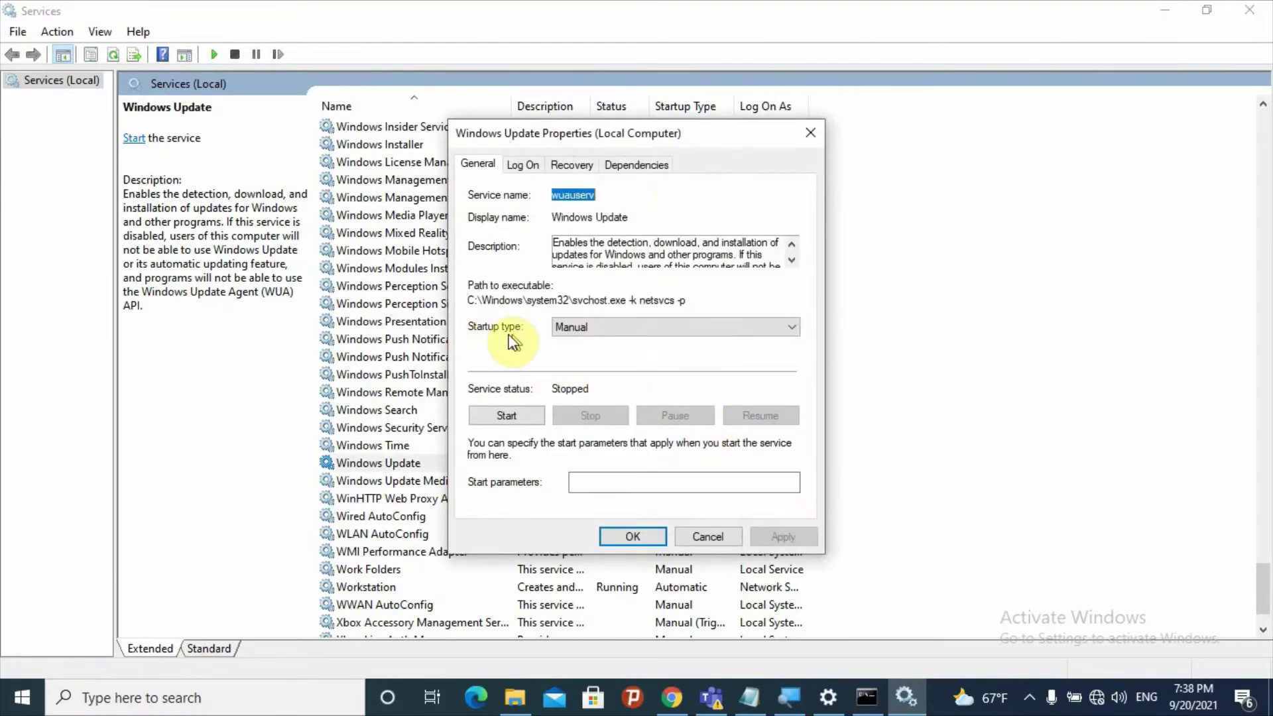
{"action": "left_click", "coordinate": [792, 331]}
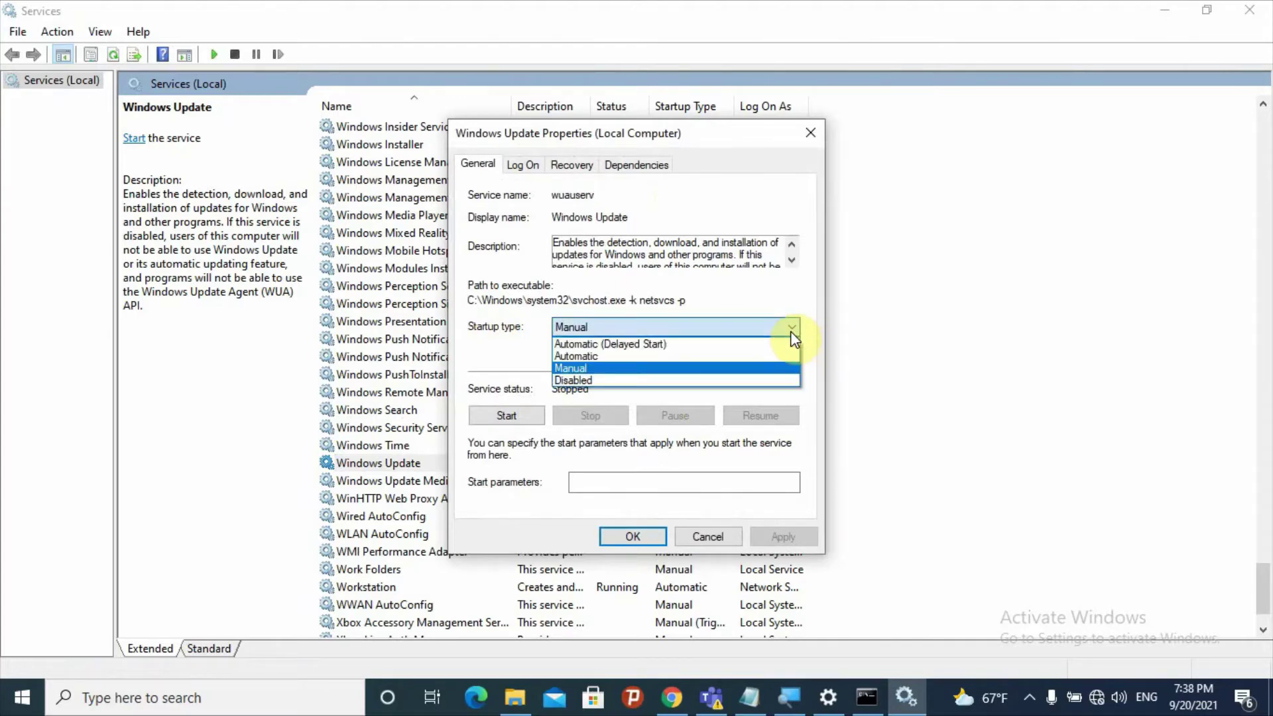
{"action": "left_click", "coordinate": [575, 358]}
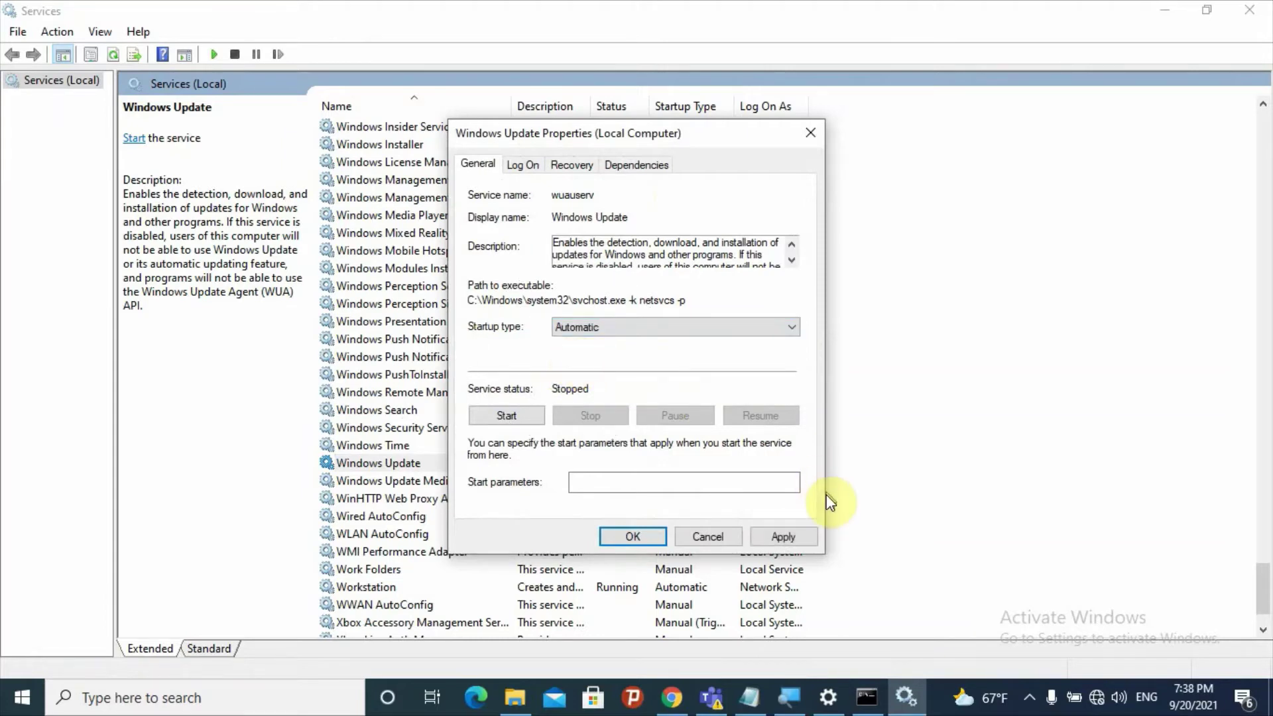
{"action": "left_click", "coordinate": [785, 535]}
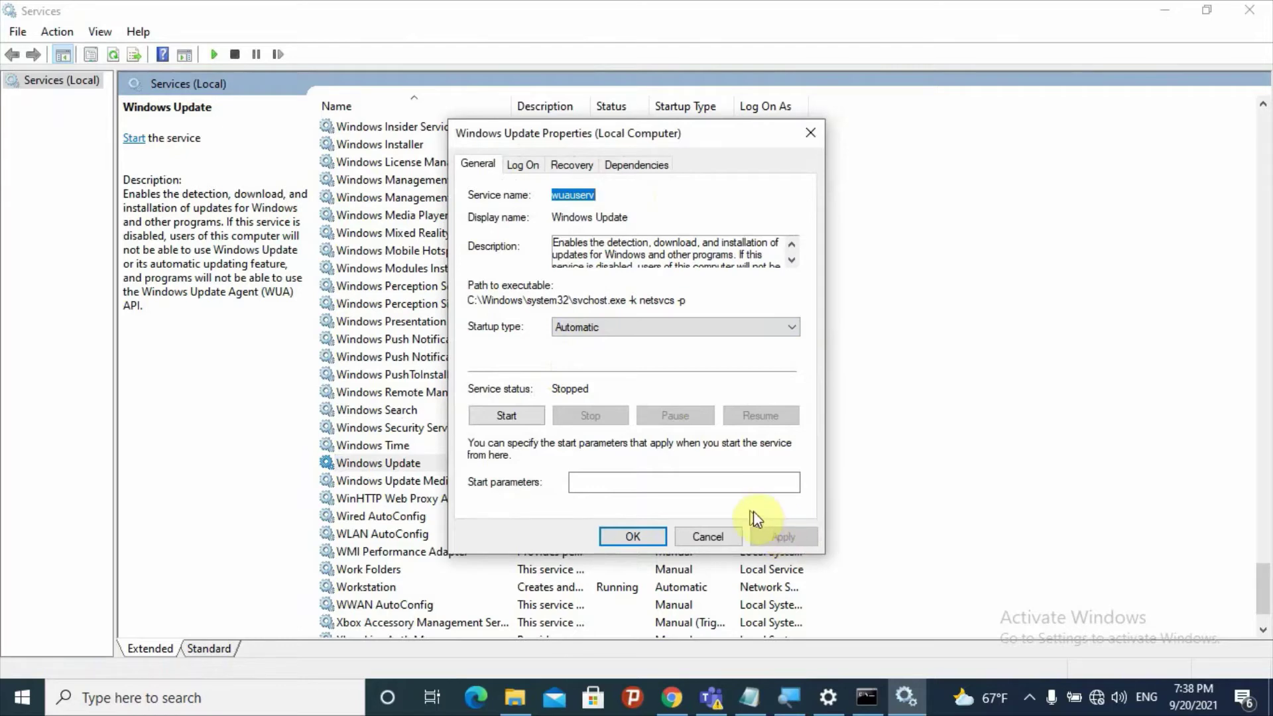
Step: Start the Windows Update service and confirm its properties
{"action": "left_click", "coordinate": [529, 416]}
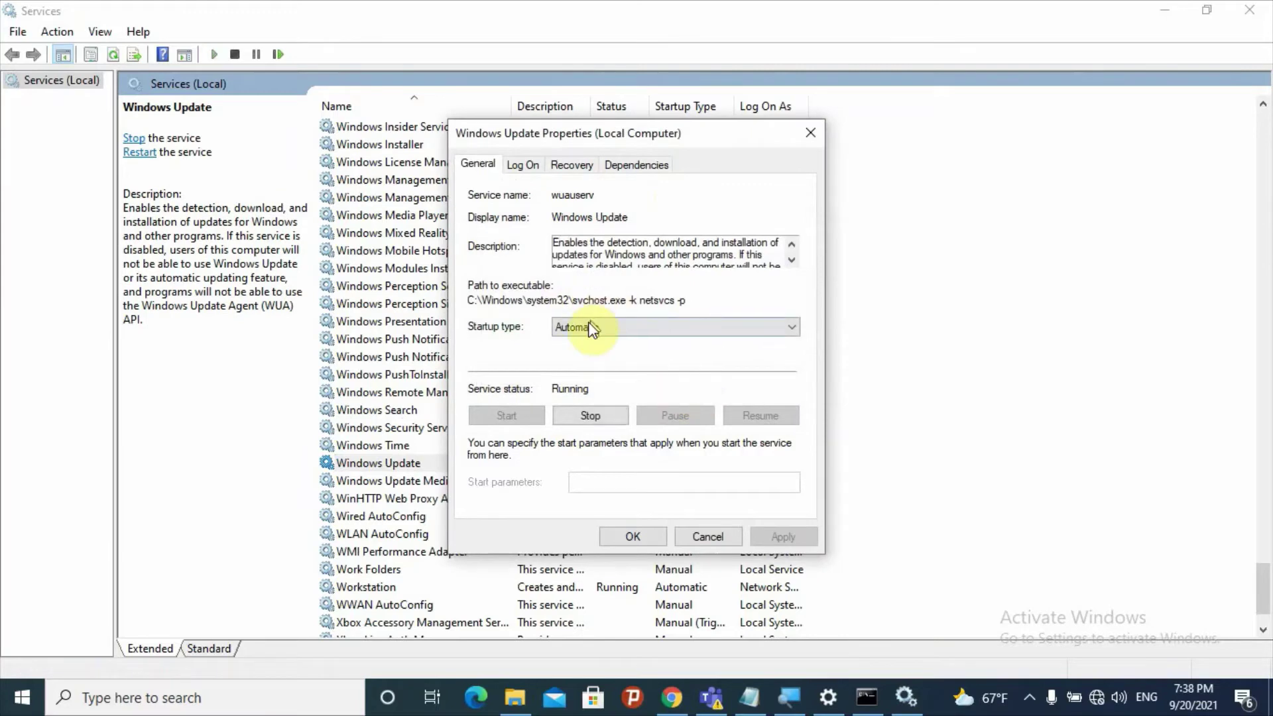
{"action": "left_click", "coordinate": [636, 539]}
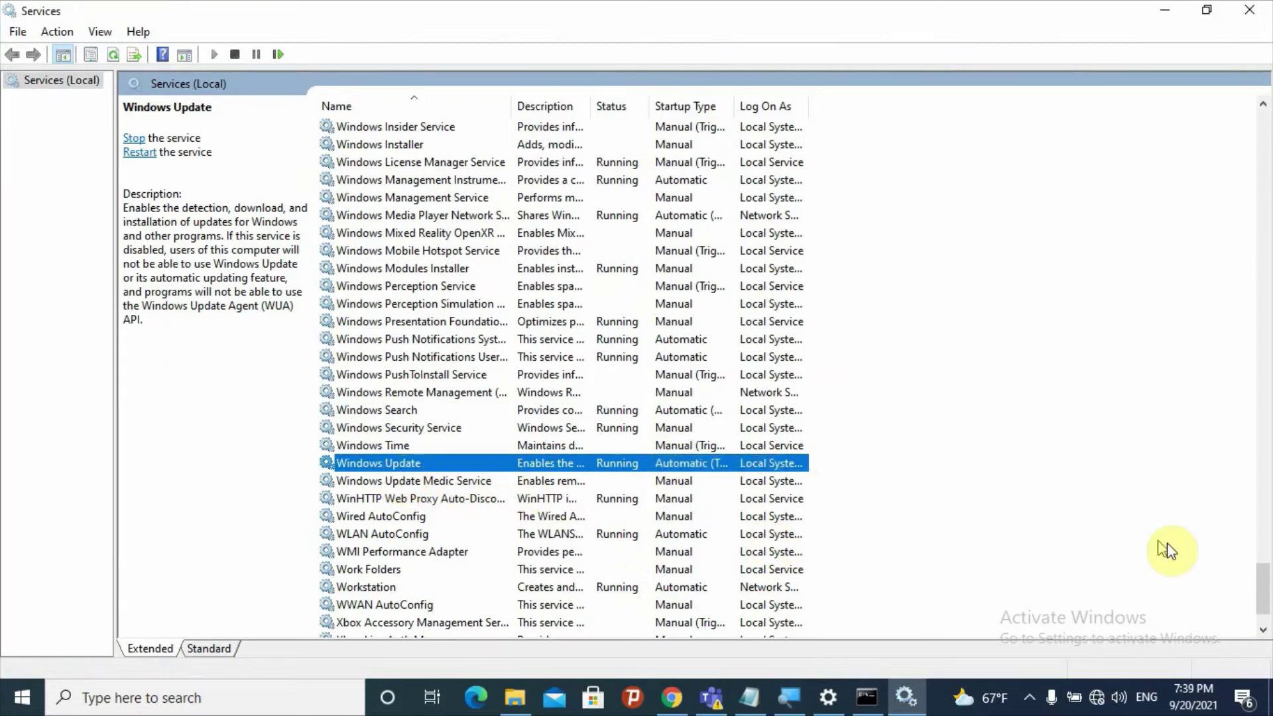
Step: Set the startup type of the Background Intelligent Transfer Service to Automatic, apply it, start the service and confirm its properties
{"action": "left_click_drag", "start_coordinate": [1266, 587], "coordinate": [1250, 140]}
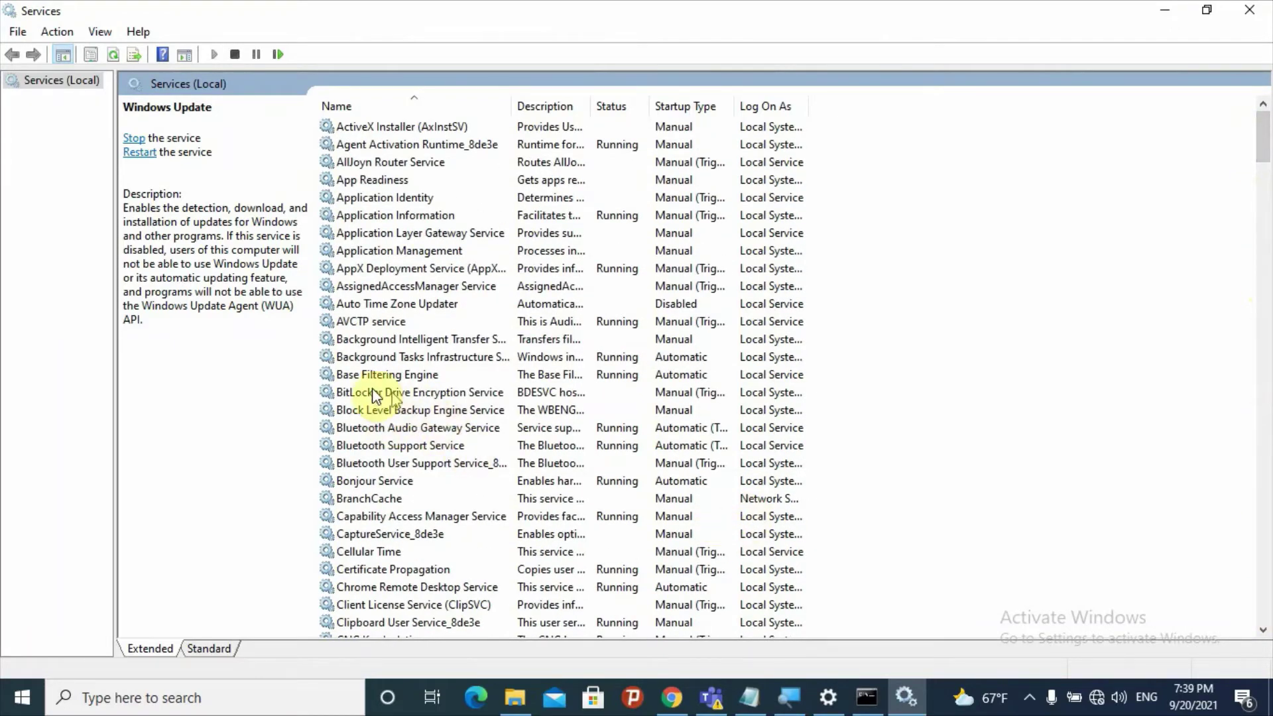
{"action": "left_click_drag", "start_coordinate": [398, 339], "coordinate": [610, 331]}
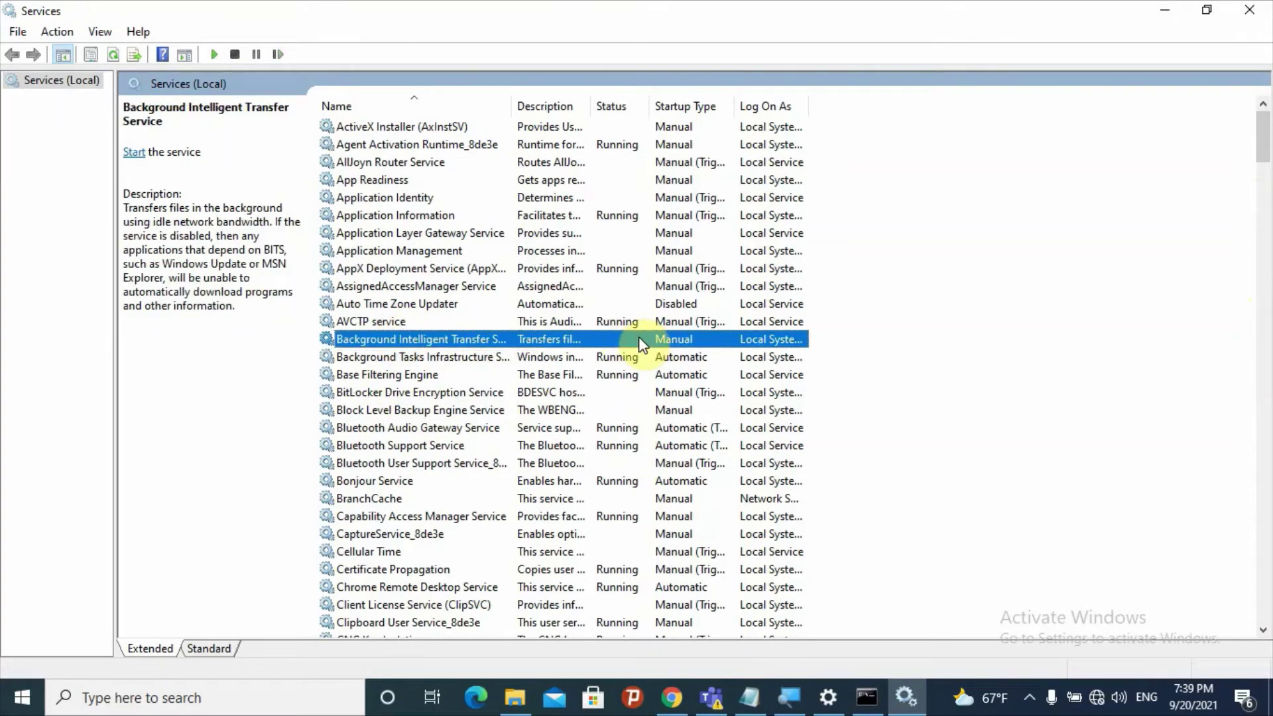
{"action": "right_click", "coordinate": [639, 339]}
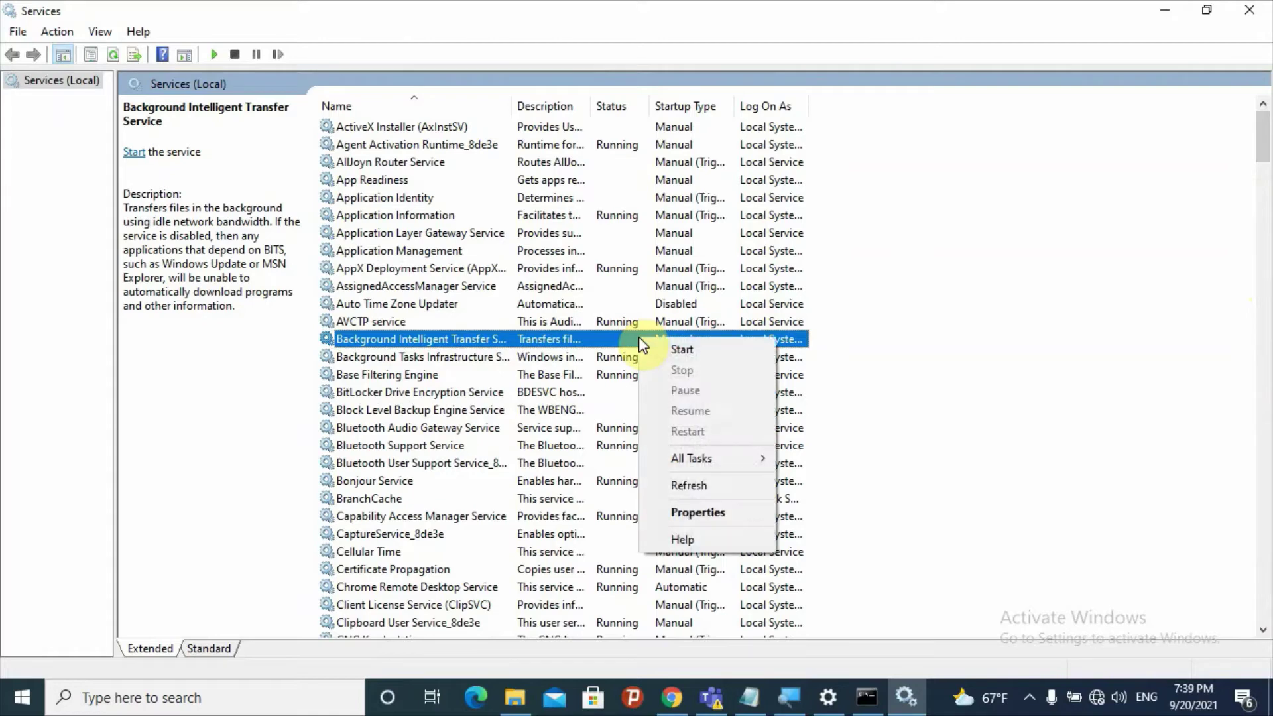
{"action": "left_click", "coordinate": [725, 513]}
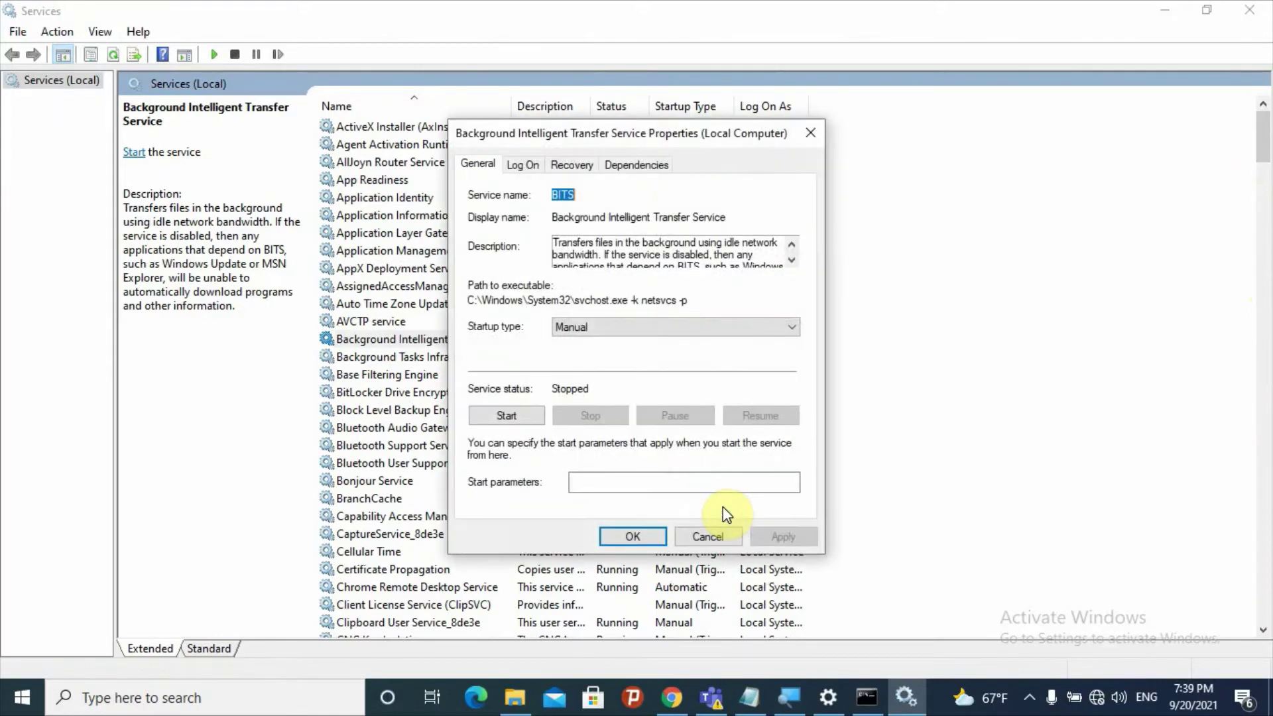
{"action": "left_click", "coordinate": [728, 328]}
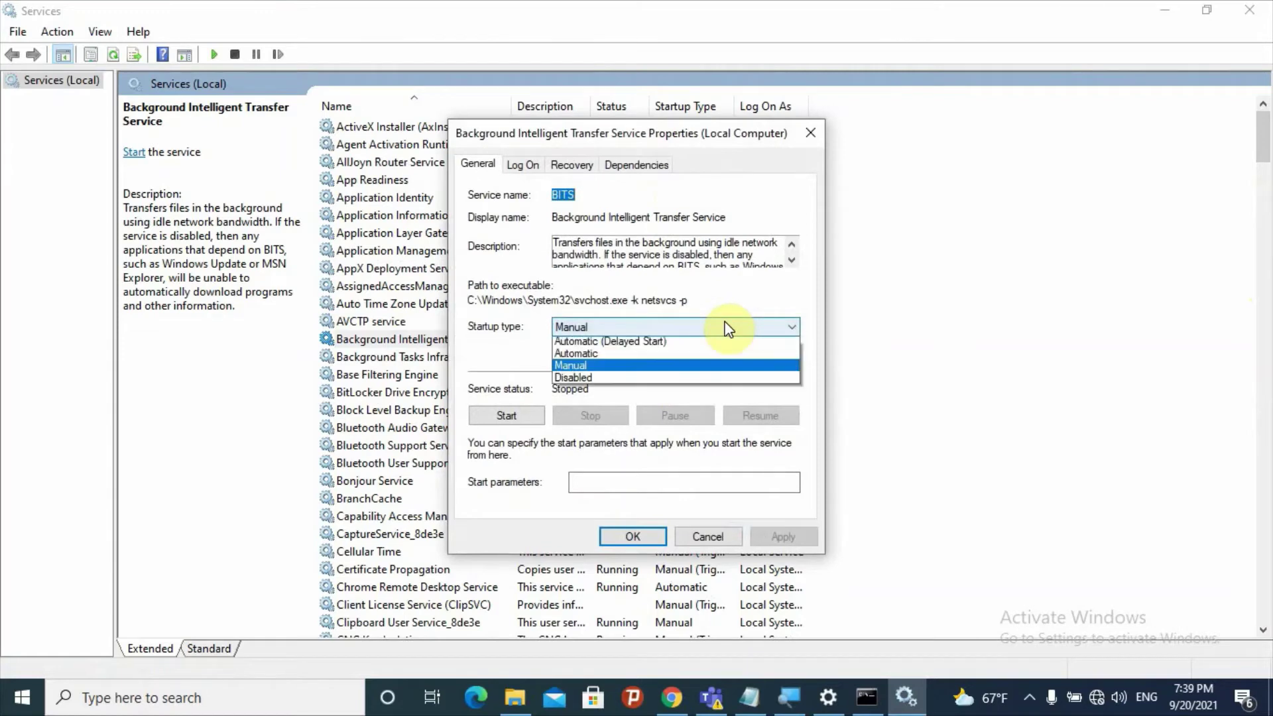
{"action": "left_click", "coordinate": [665, 356]}
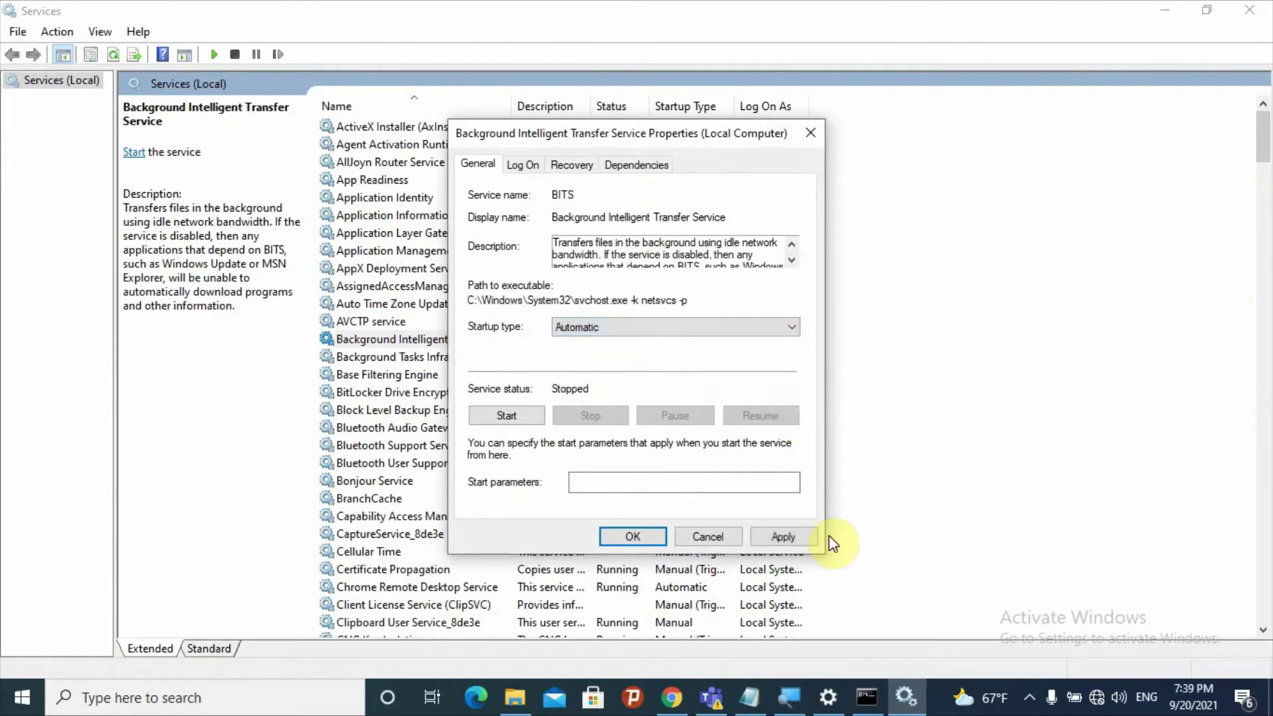
{"action": "left_click", "coordinate": [792, 541]}
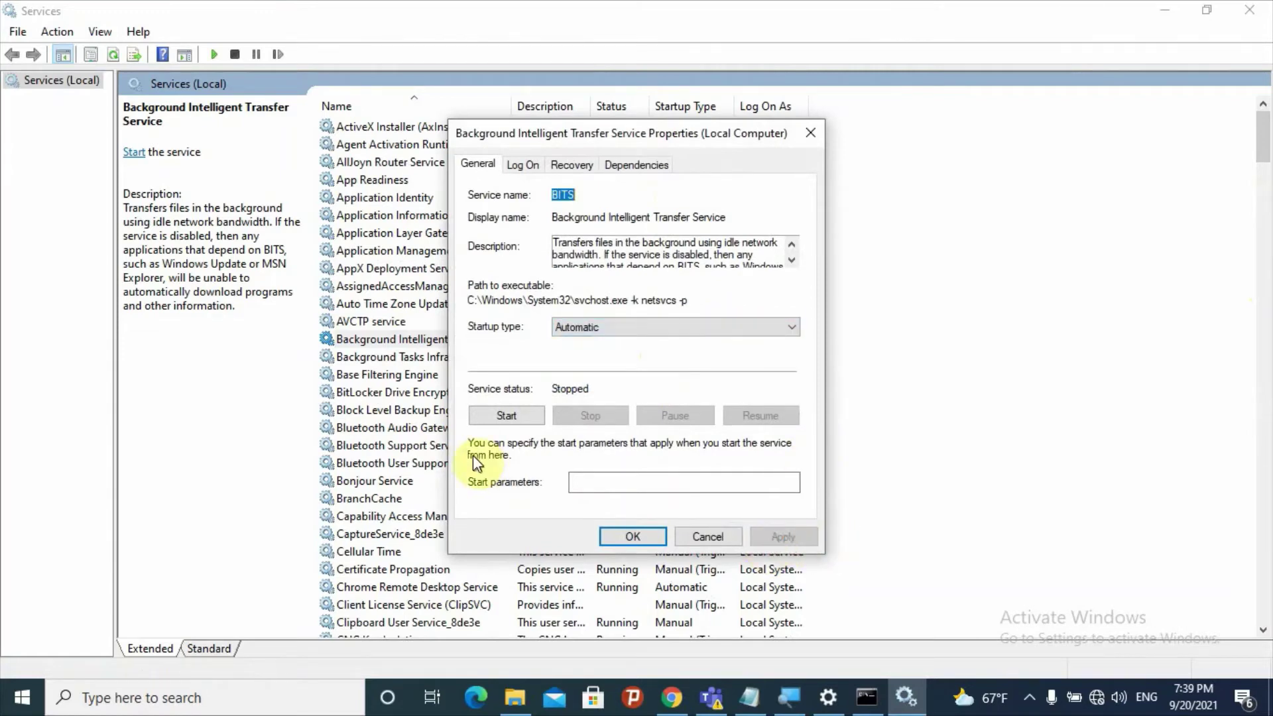
{"action": "left_click", "coordinate": [502, 416]}
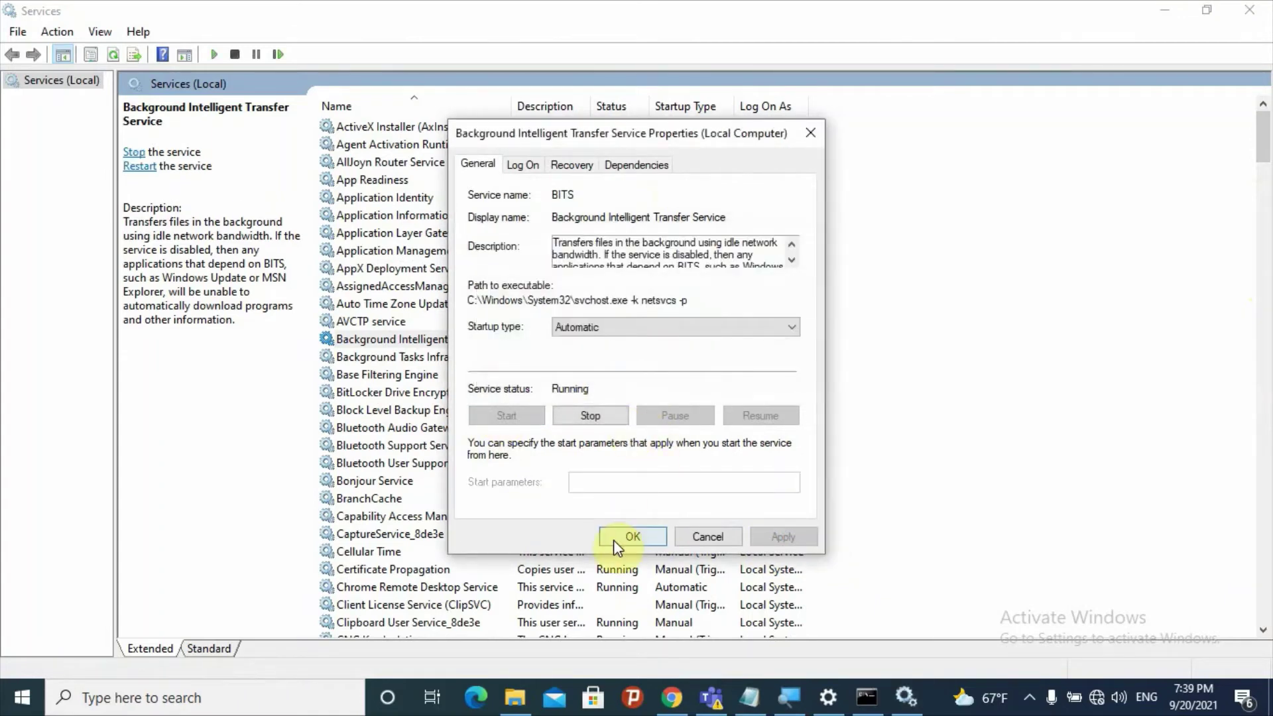
{"action": "left_click", "coordinate": [645, 540]}
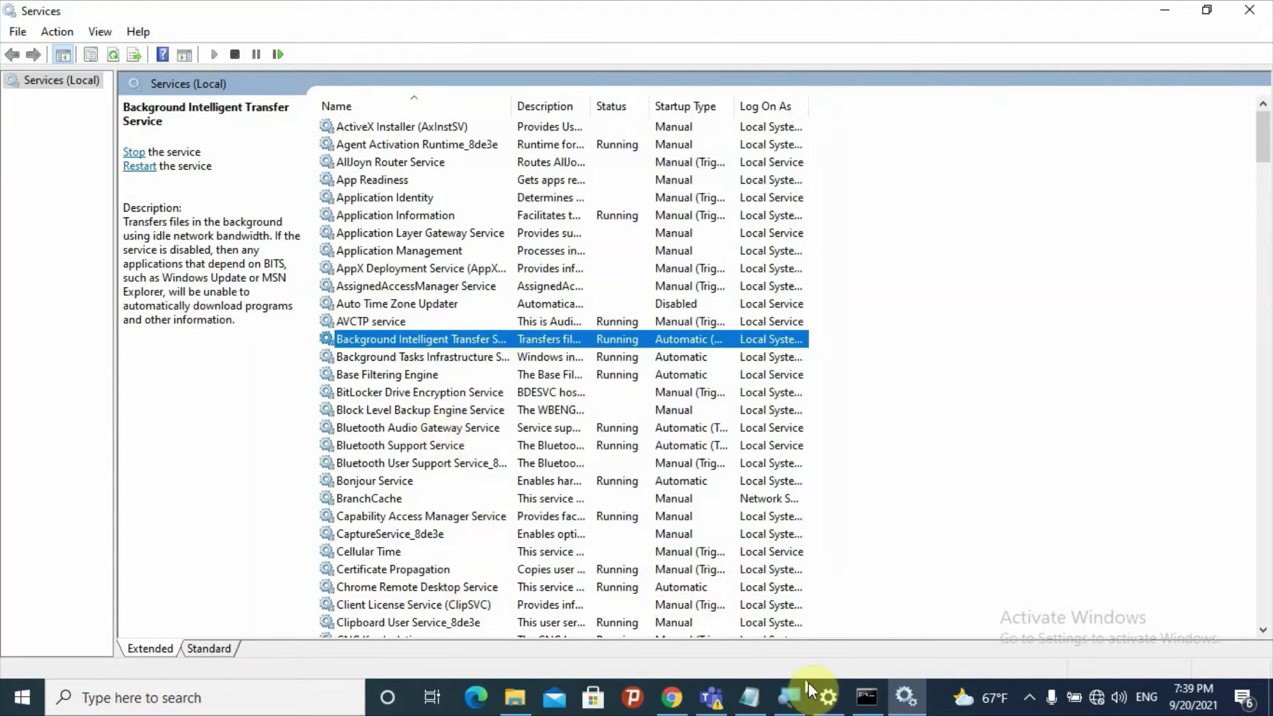
{"action": "left_click", "coordinate": [826, 696]}
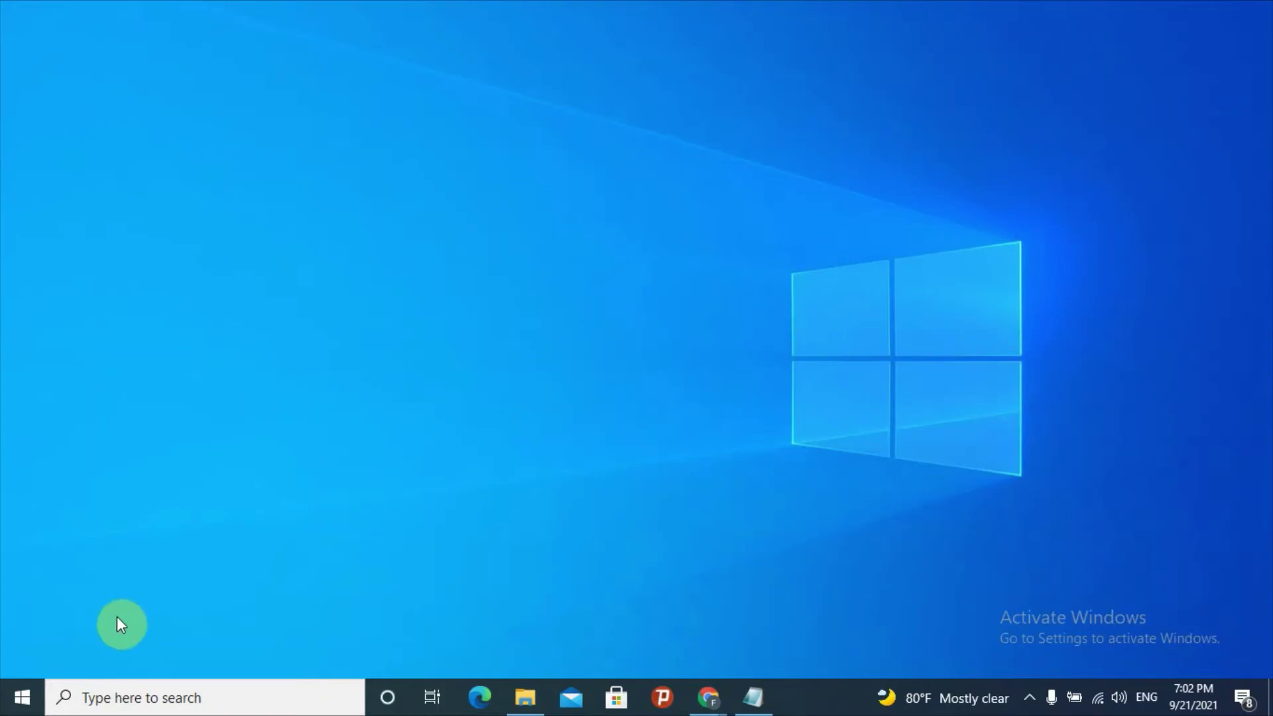
Step: Search Windows for "cmd" and run Command Prompt as administrator
{"action": "left_click", "coordinate": [99, 698]}
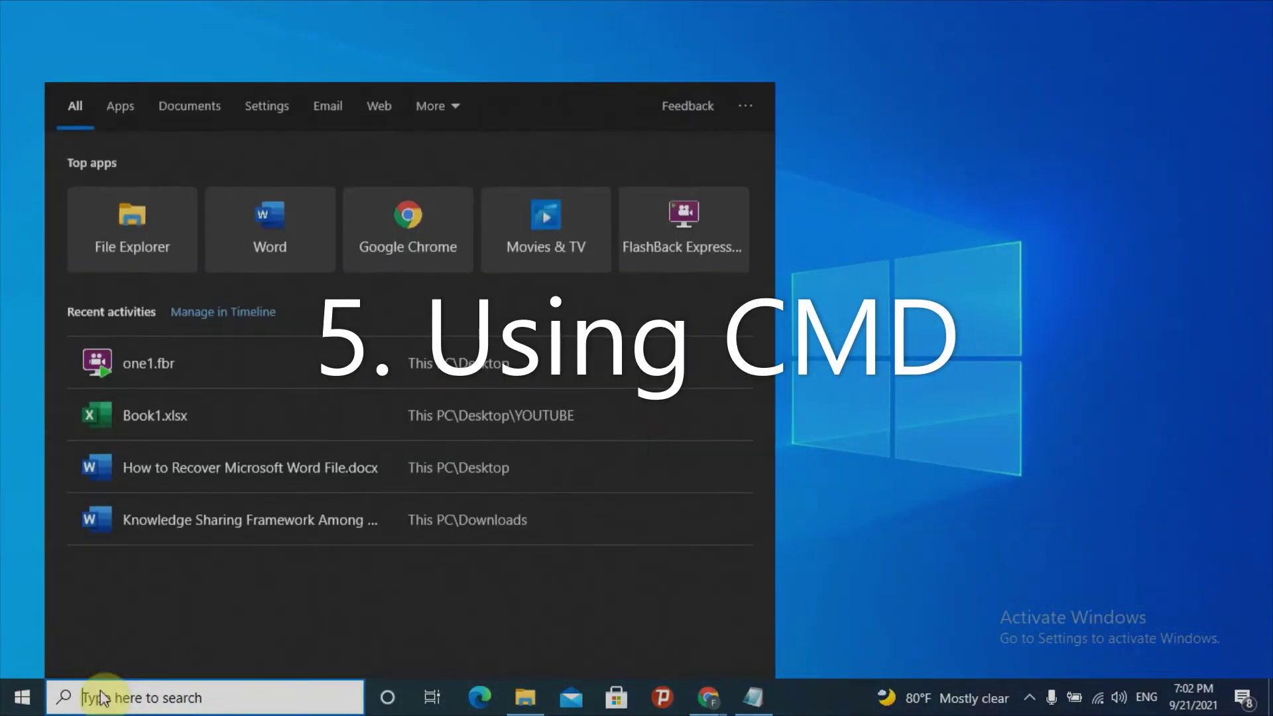
{"action": "type", "text": "cmd"}
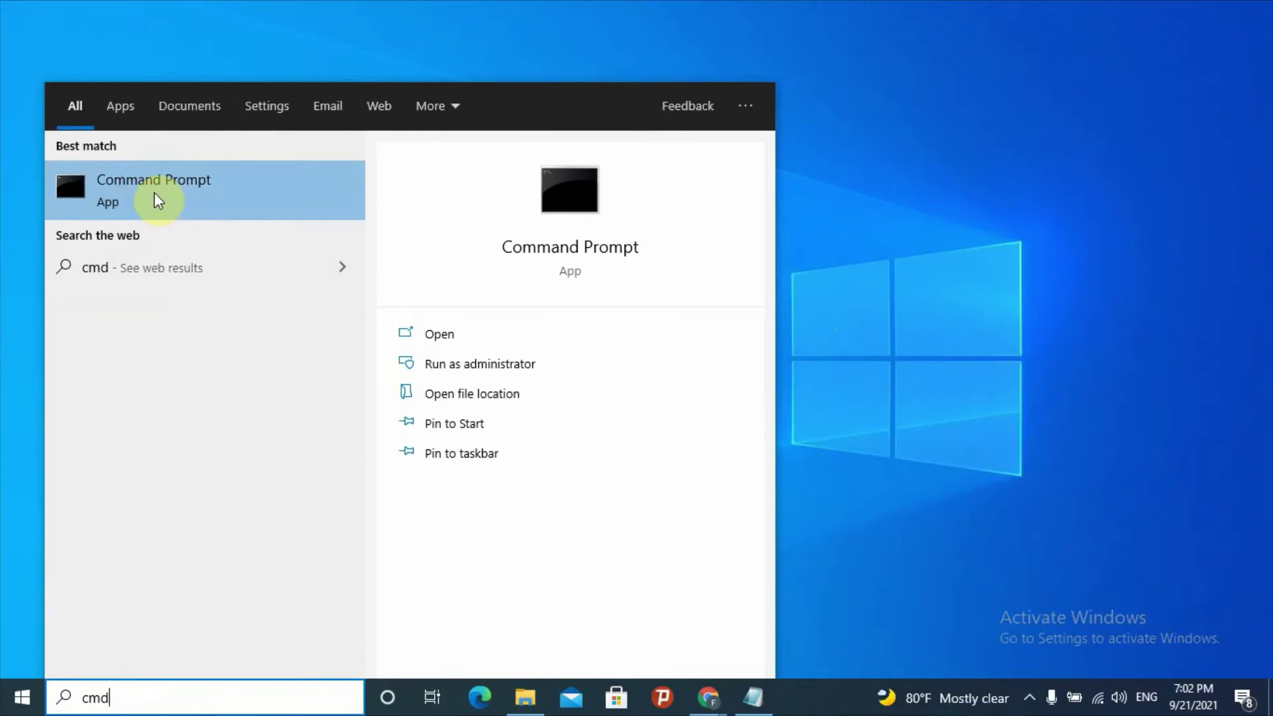
{"action": "right_click", "coordinate": [154, 193]}
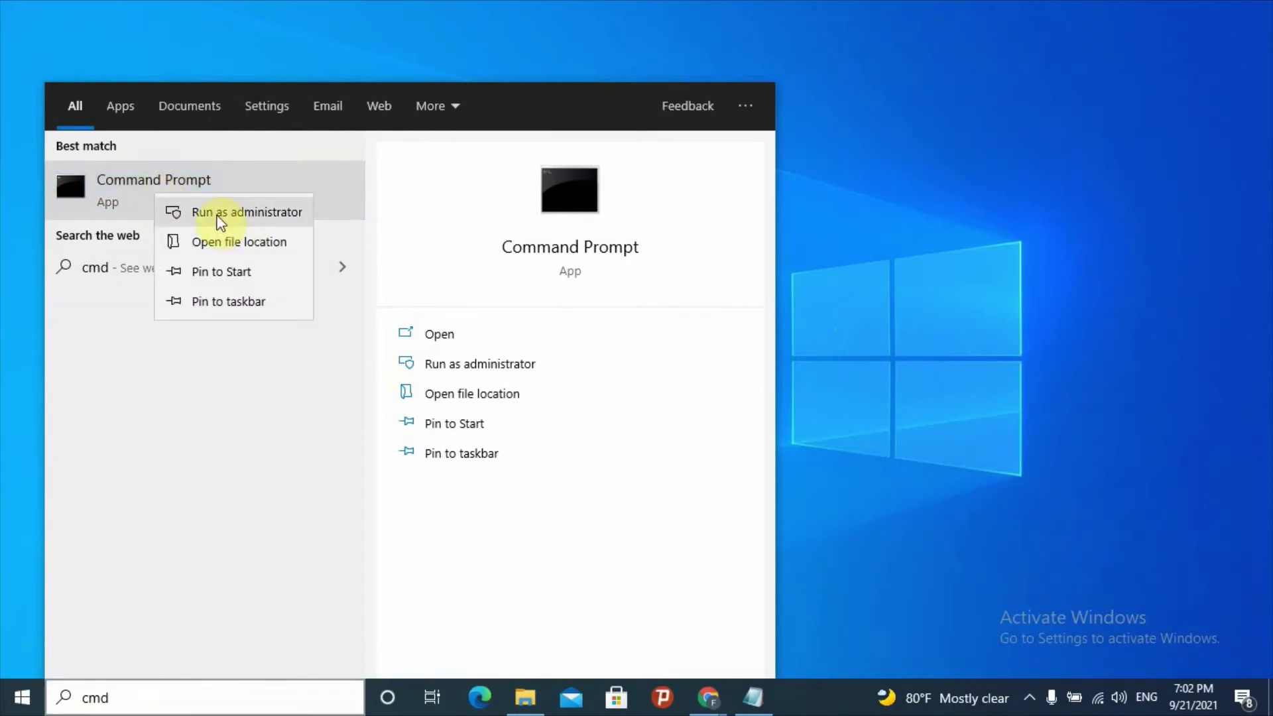
{"action": "left_click", "coordinate": [248, 213]}
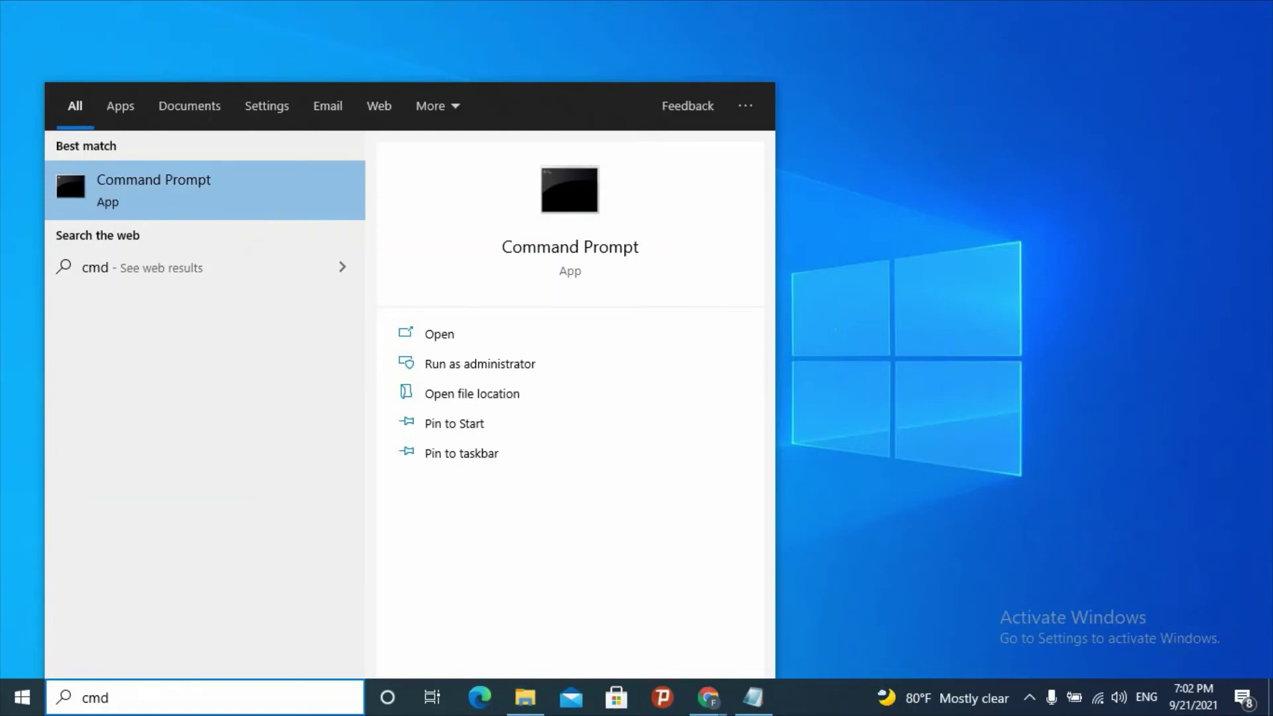
{"action": "left_click", "coordinate": [530, 462]}
{"action": "left_click", "coordinate": [932, 334]}
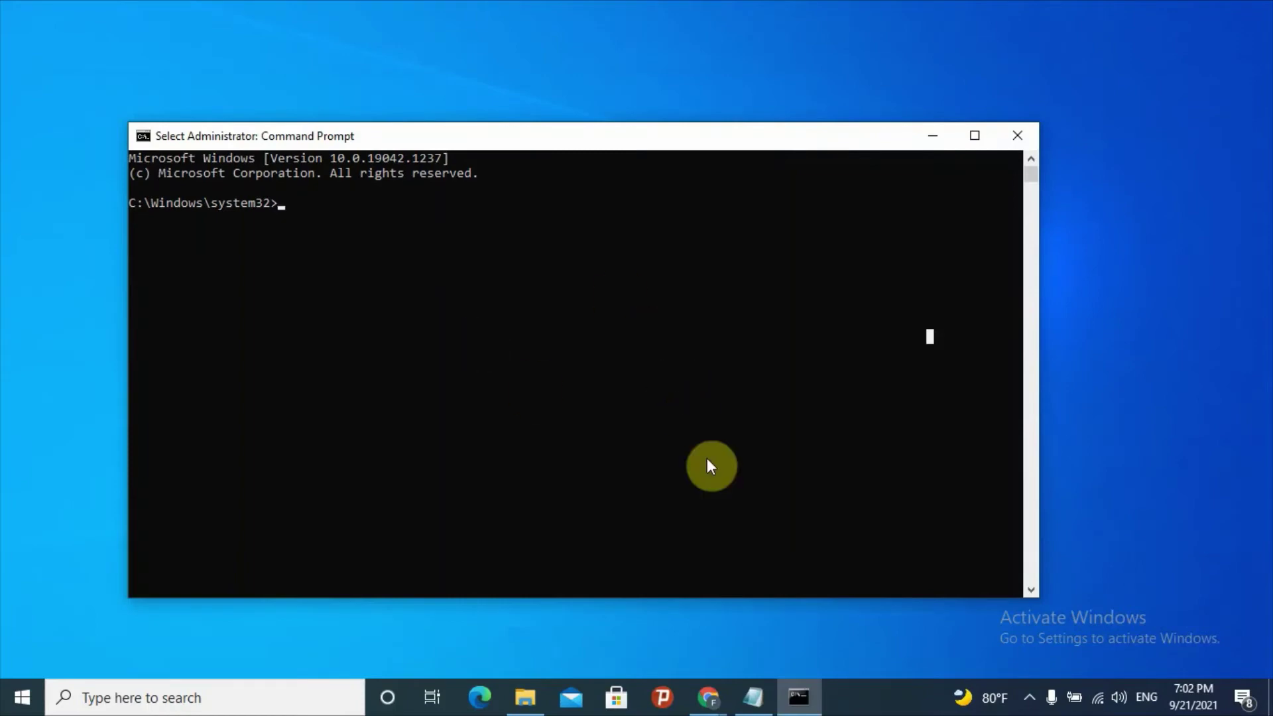
Step: Copy the first "sfc /scannow" command from the Notepad list and run it in the administrator Command Prompt
{"action": "left_click", "coordinate": [754, 699]}
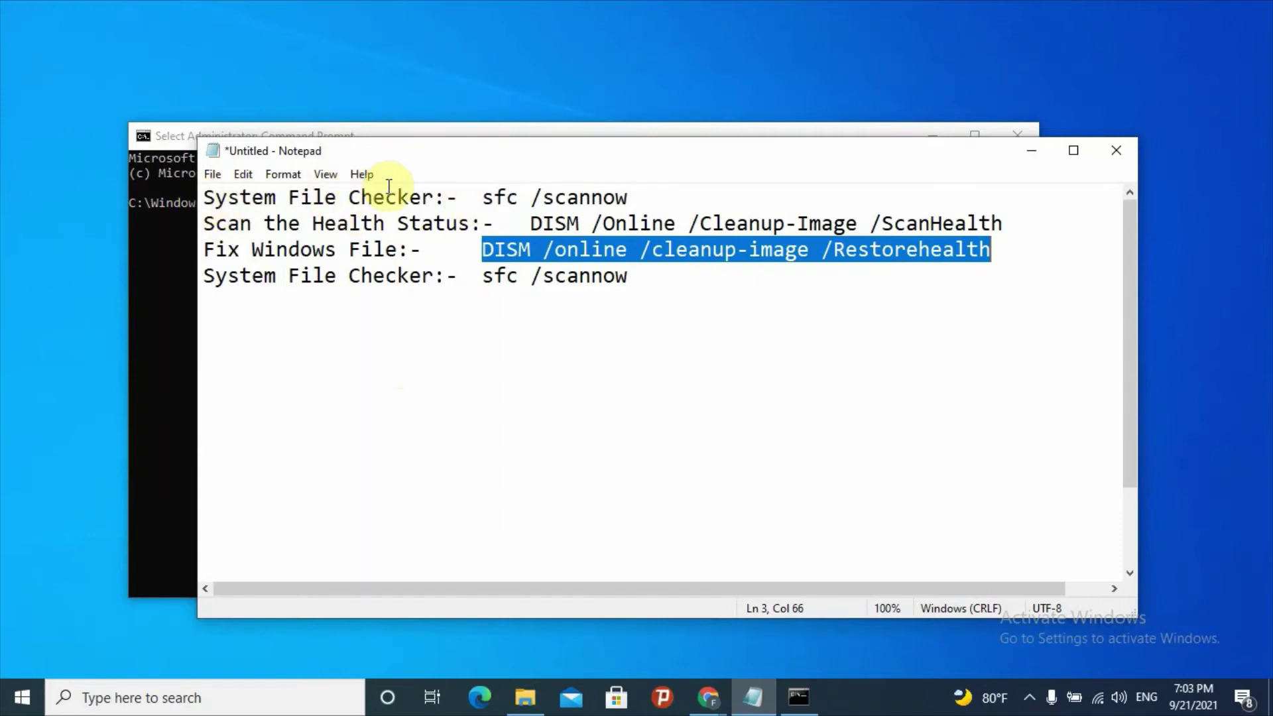
{"action": "left_click_drag", "start_coordinate": [482, 197], "coordinate": [635, 199]}
{"action": "key", "text": "ctrl+c"}
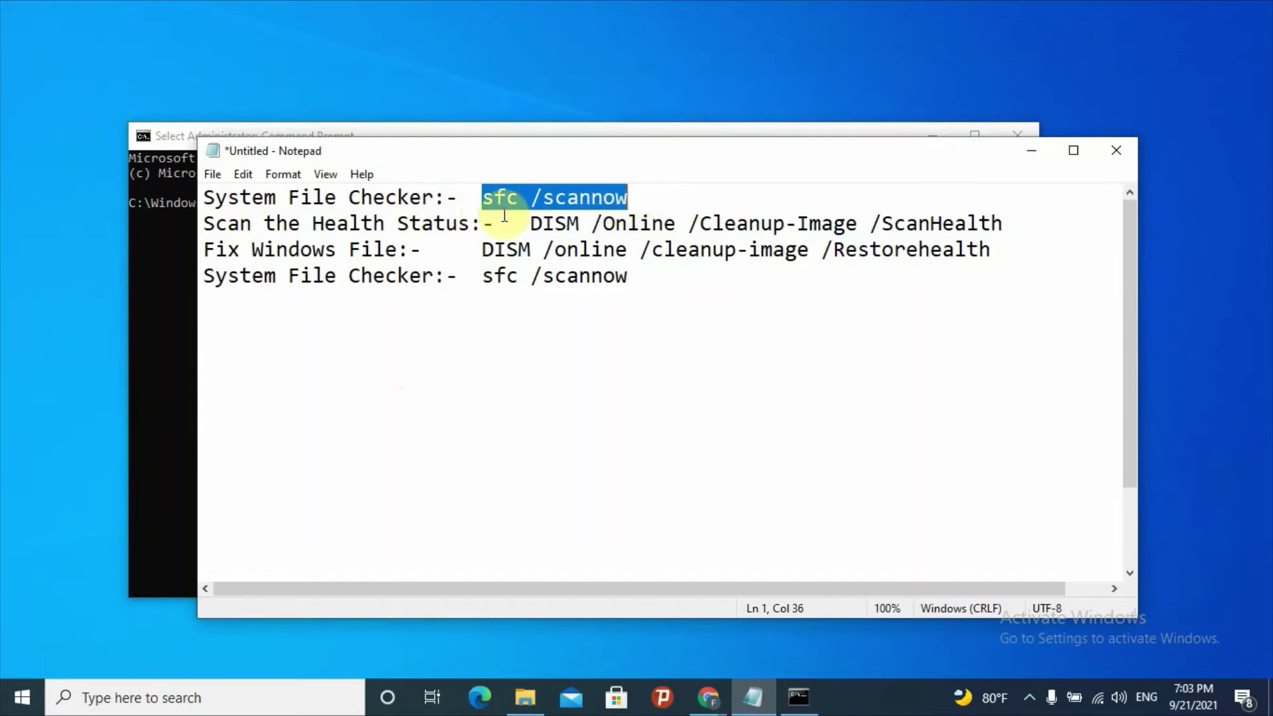
{"action": "left_click", "coordinate": [148, 275]}
{"action": "left_click", "coordinate": [311, 199]}
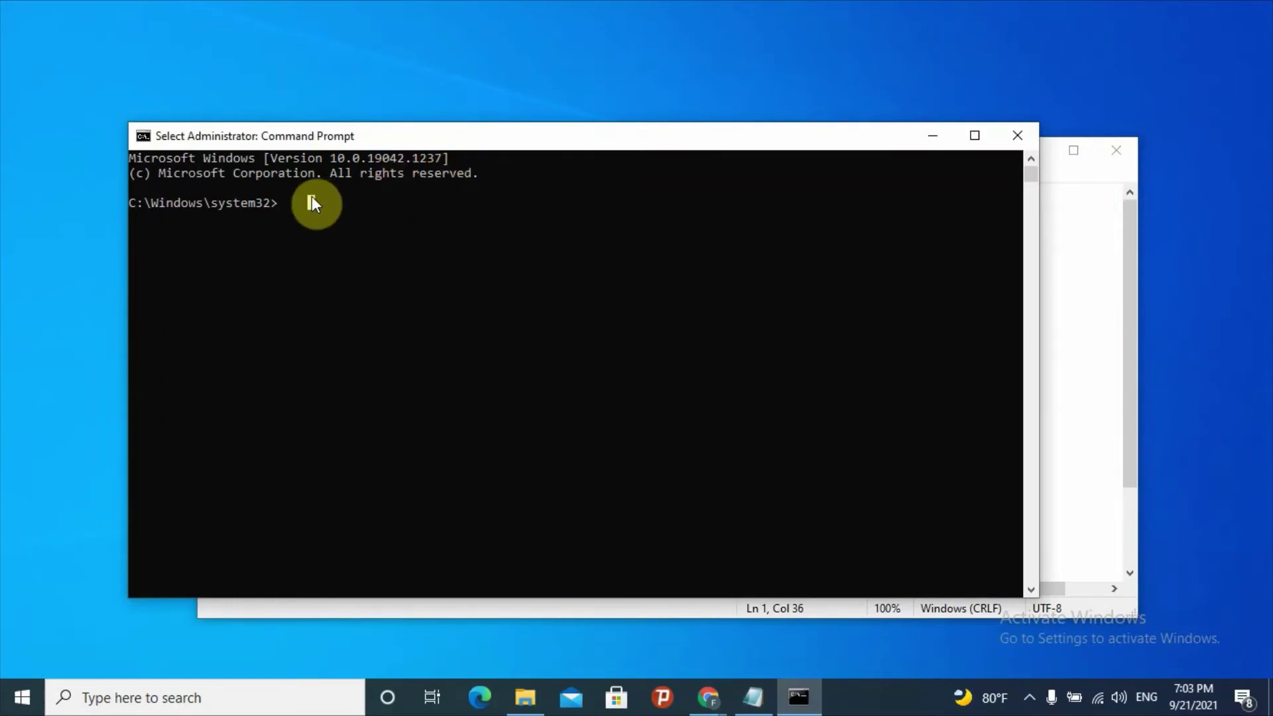
{"action": "right_click", "coordinate": [282, 202]}
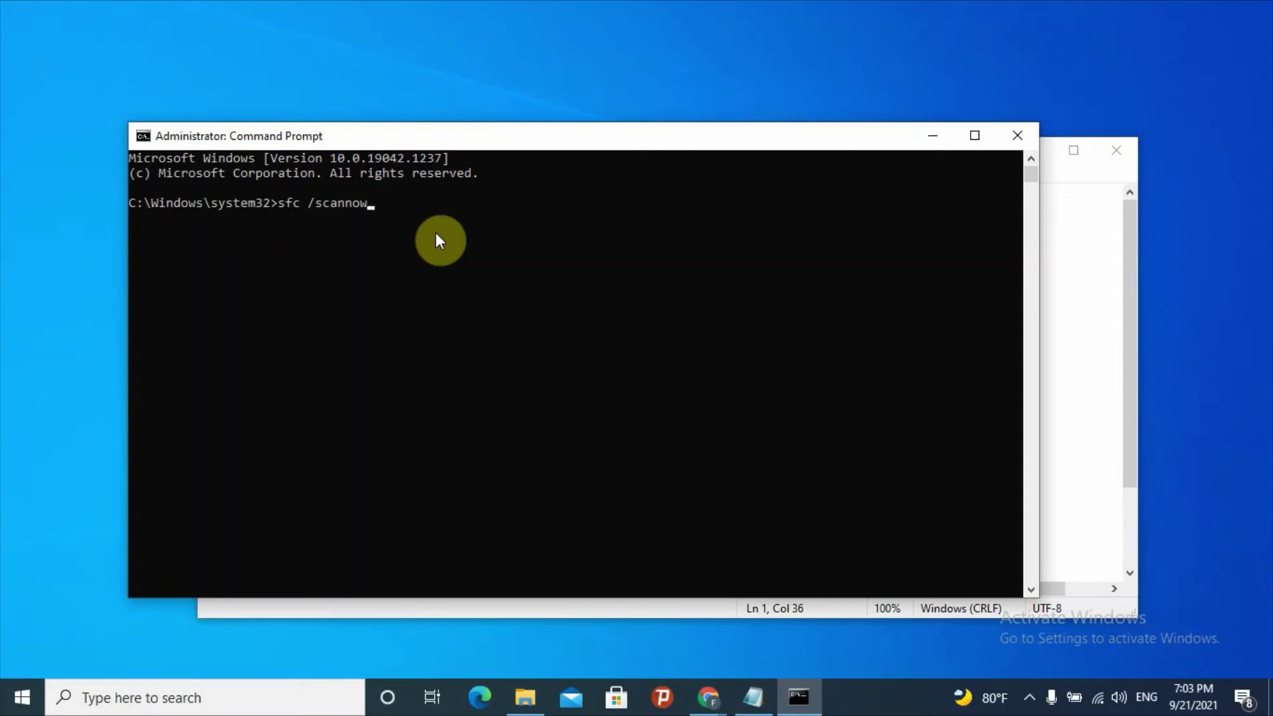
{"action": "key", "text": "Return"}
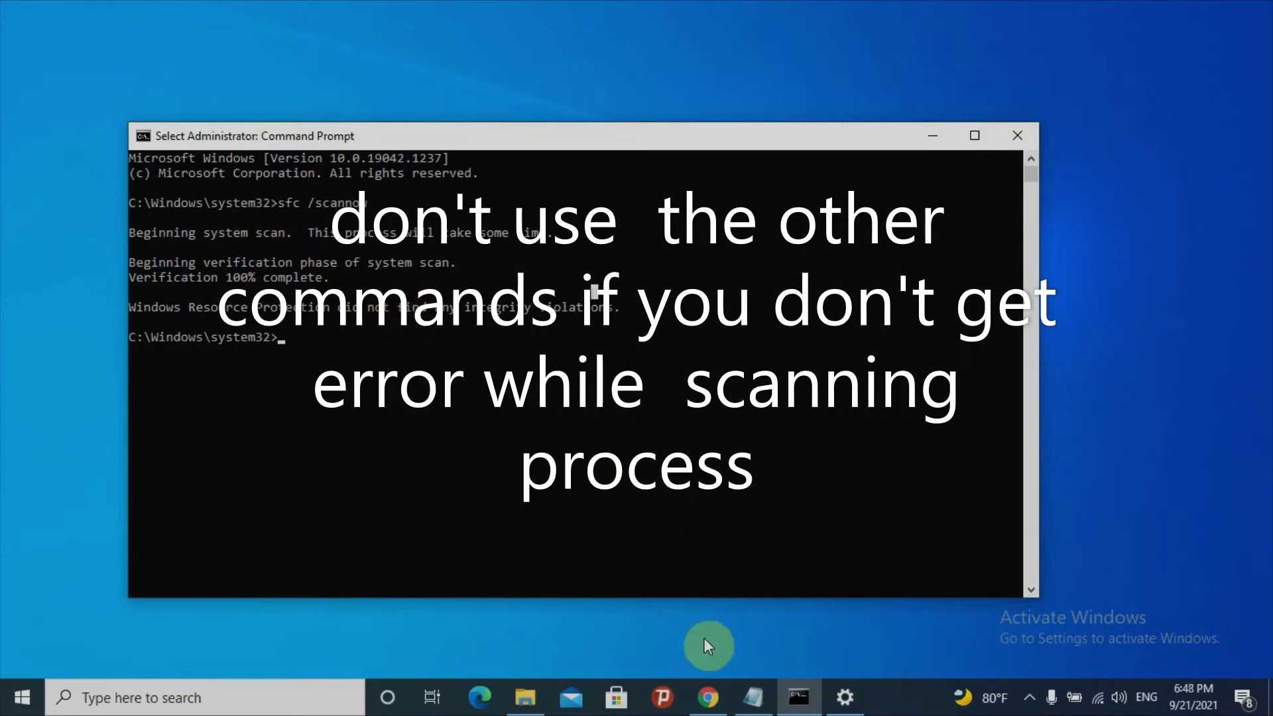
Step: Copy "DISM /Online /Cleanup-Image /ScanHealth" from Notepad and paste it at the Command Prompt without running it
{"action": "left_click", "coordinate": [748, 693]}
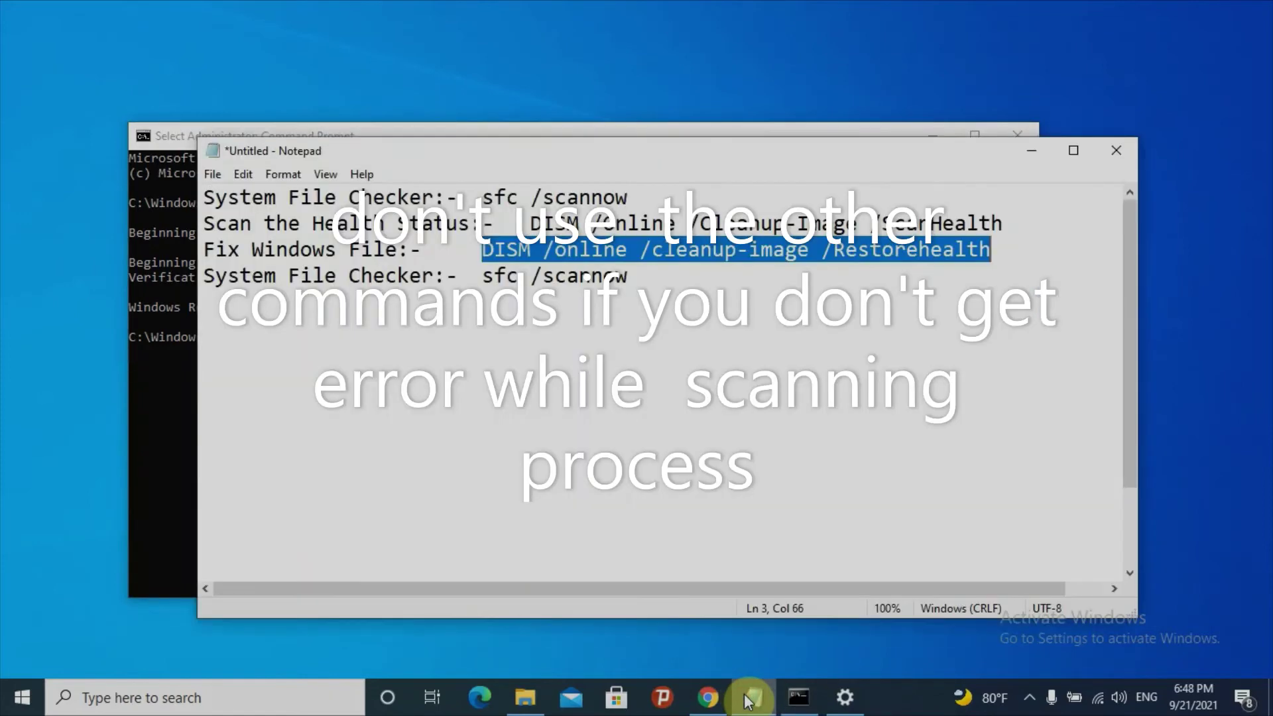
{"action": "left_click_drag", "start_coordinate": [206, 224], "coordinate": [1014, 216]}
{"action": "key", "text": "ctrl+c"}
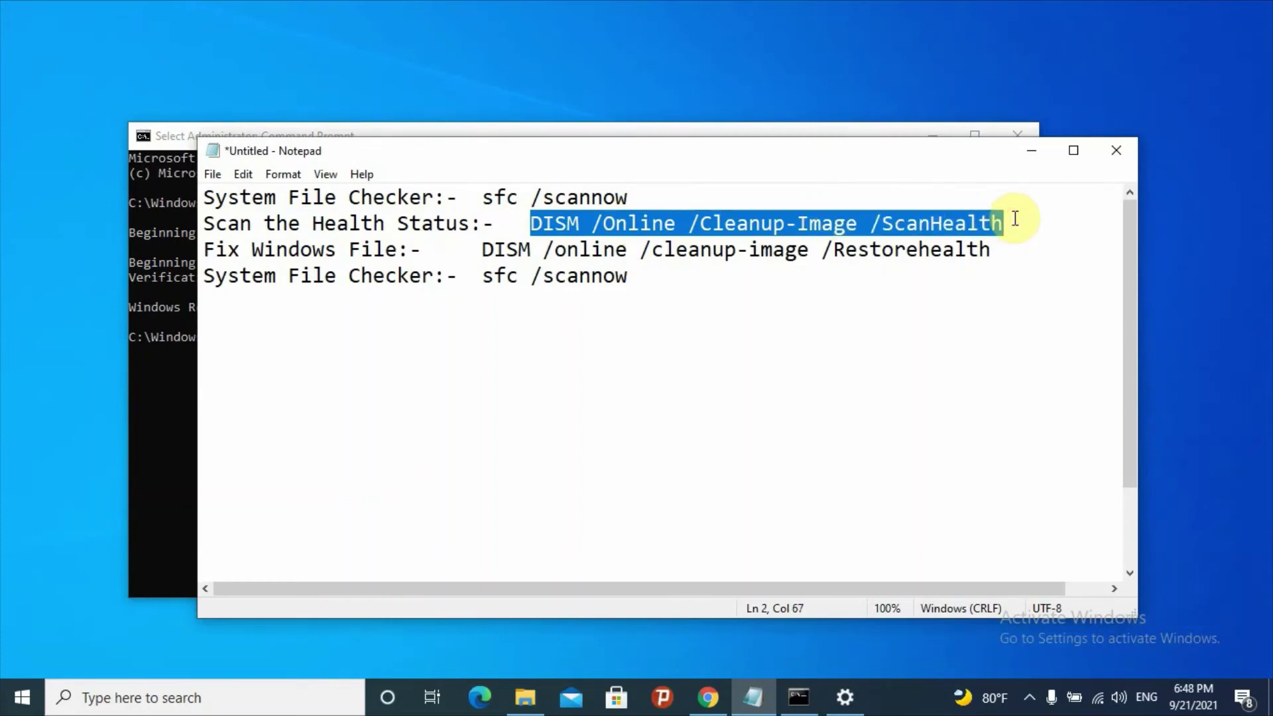
{"action": "left_click", "coordinate": [177, 385]}
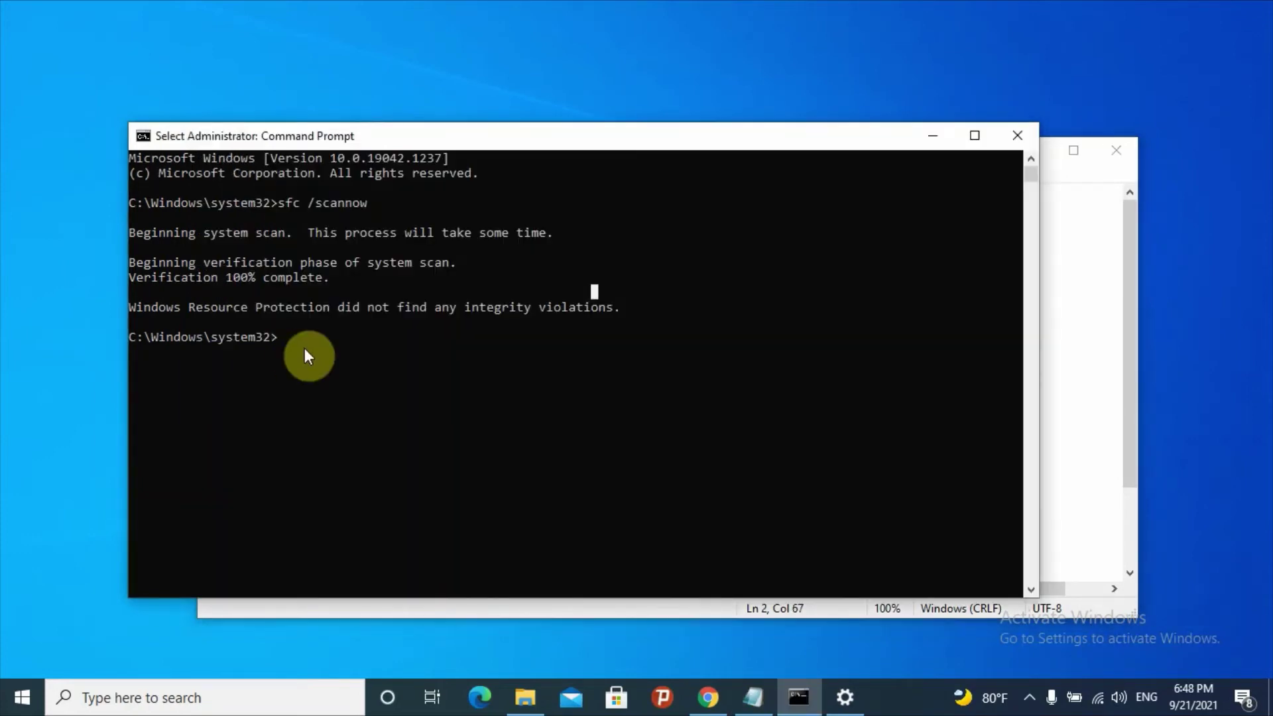
{"action": "left_click", "coordinate": [303, 338]}
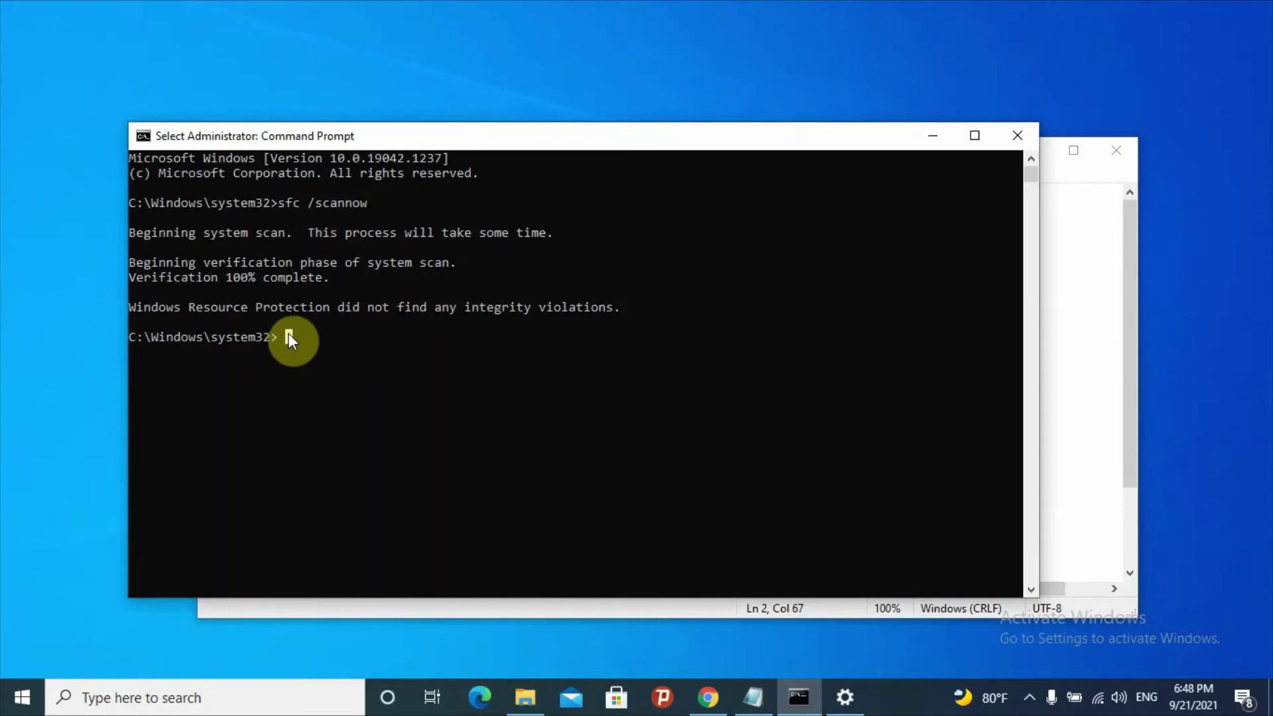
{"action": "key", "text": "ctrl+v"}
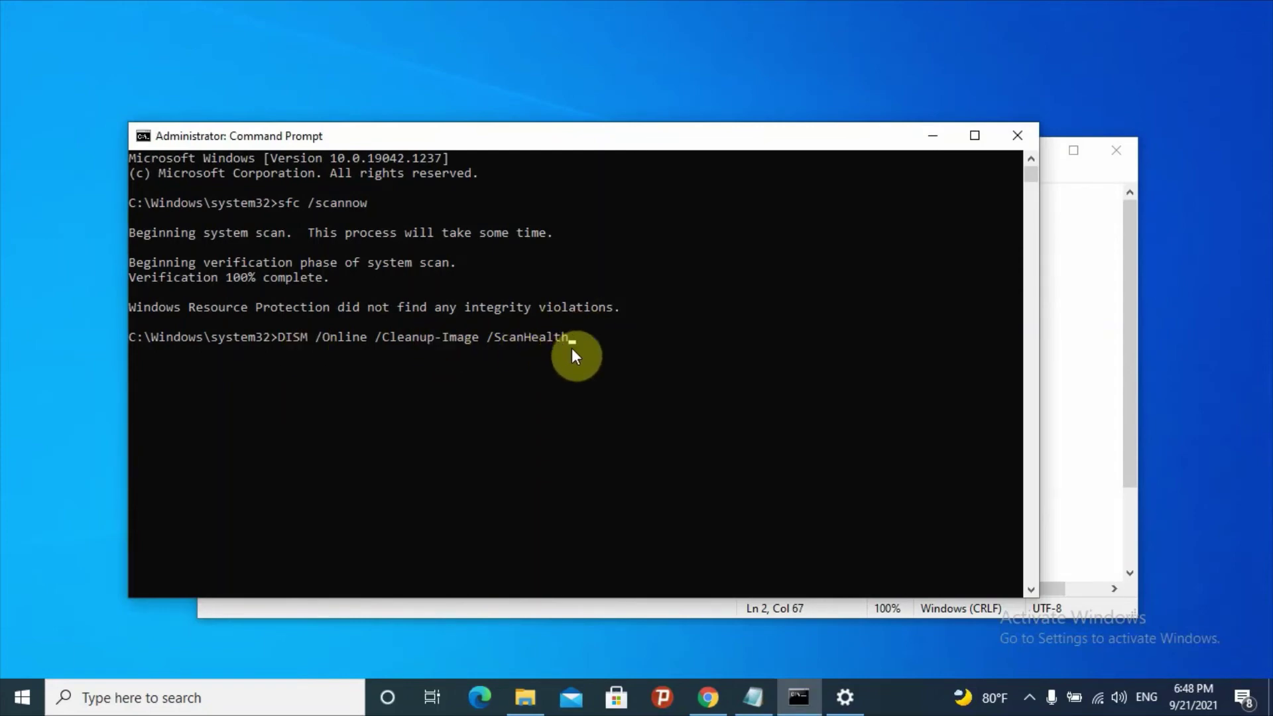
Step: Select the "DISM /online /cleanup-image /Restorehealth" command in Notepad and switch back to Command Prompt
{"action": "left_click", "coordinate": [753, 697]}
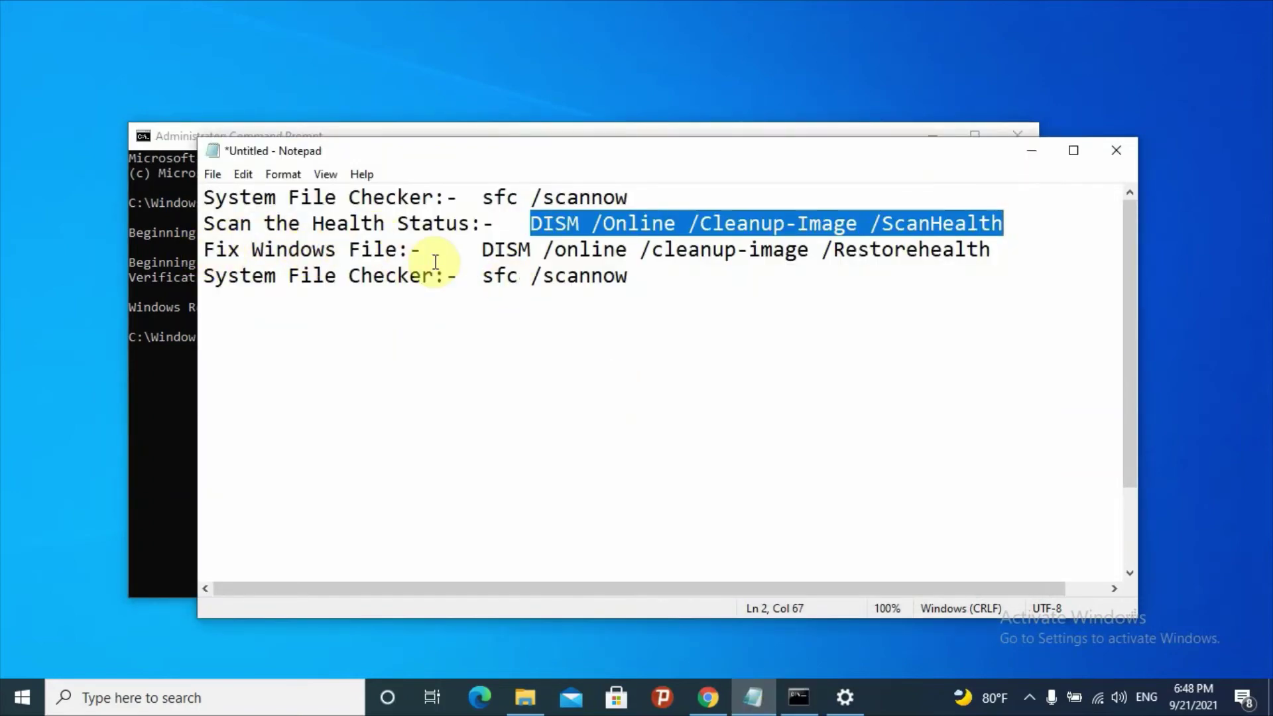
{"action": "left_click_drag", "start_coordinate": [482, 252], "coordinate": [995, 252]}
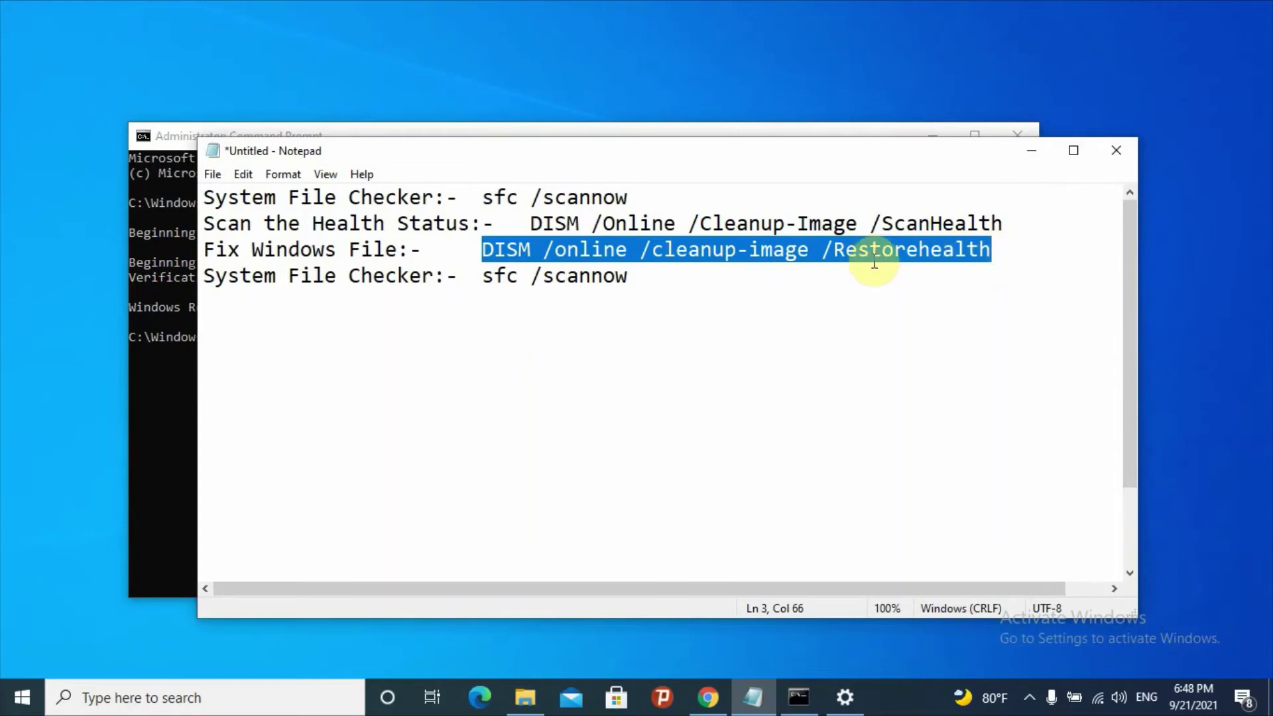
{"action": "left_click", "coordinate": [169, 372]}
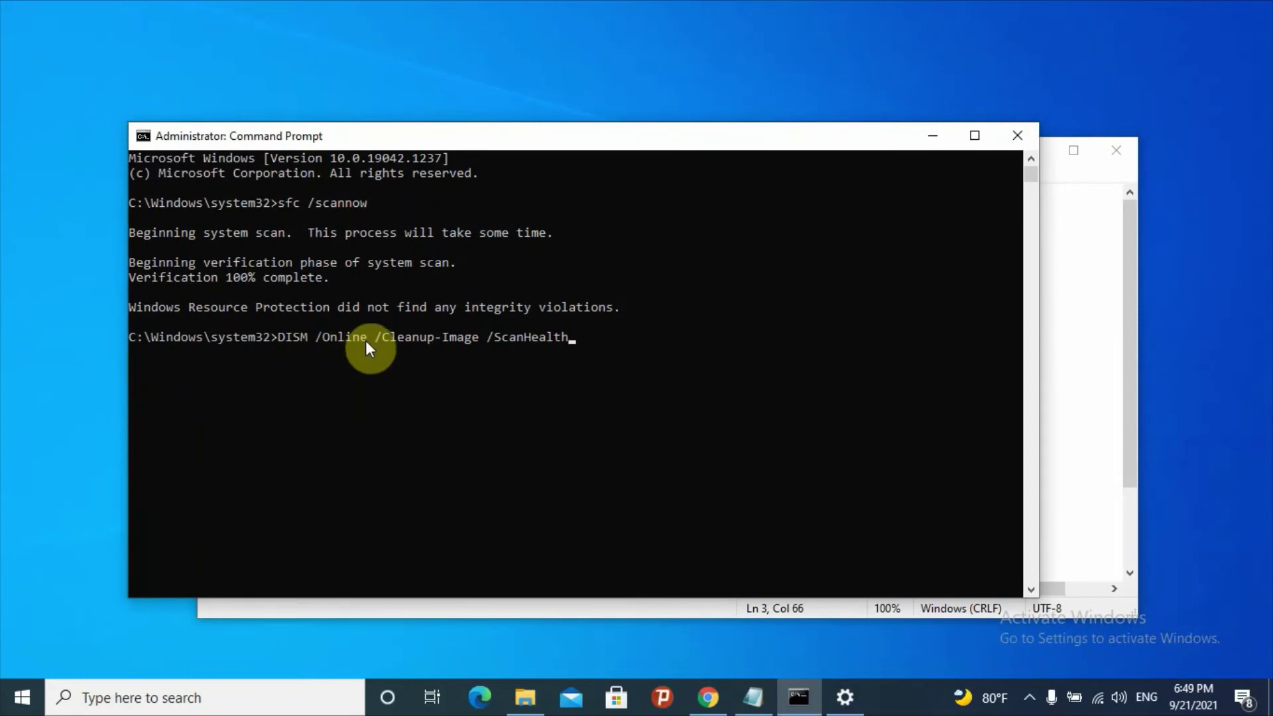
Step: Switch to the Windows Update settings, view the update history and open the list of installed updates for uninstalling
{"action": "left_click", "coordinate": [848, 695]}
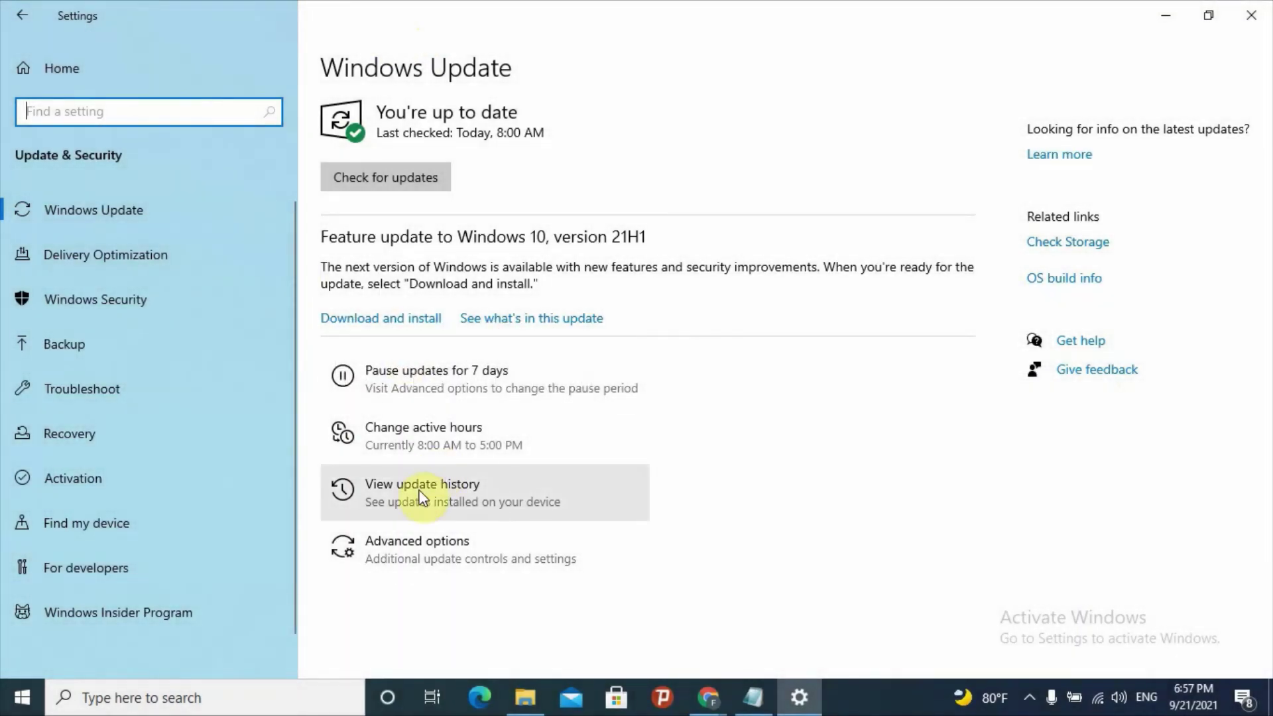
{"action": "left_click", "coordinate": [419, 494]}
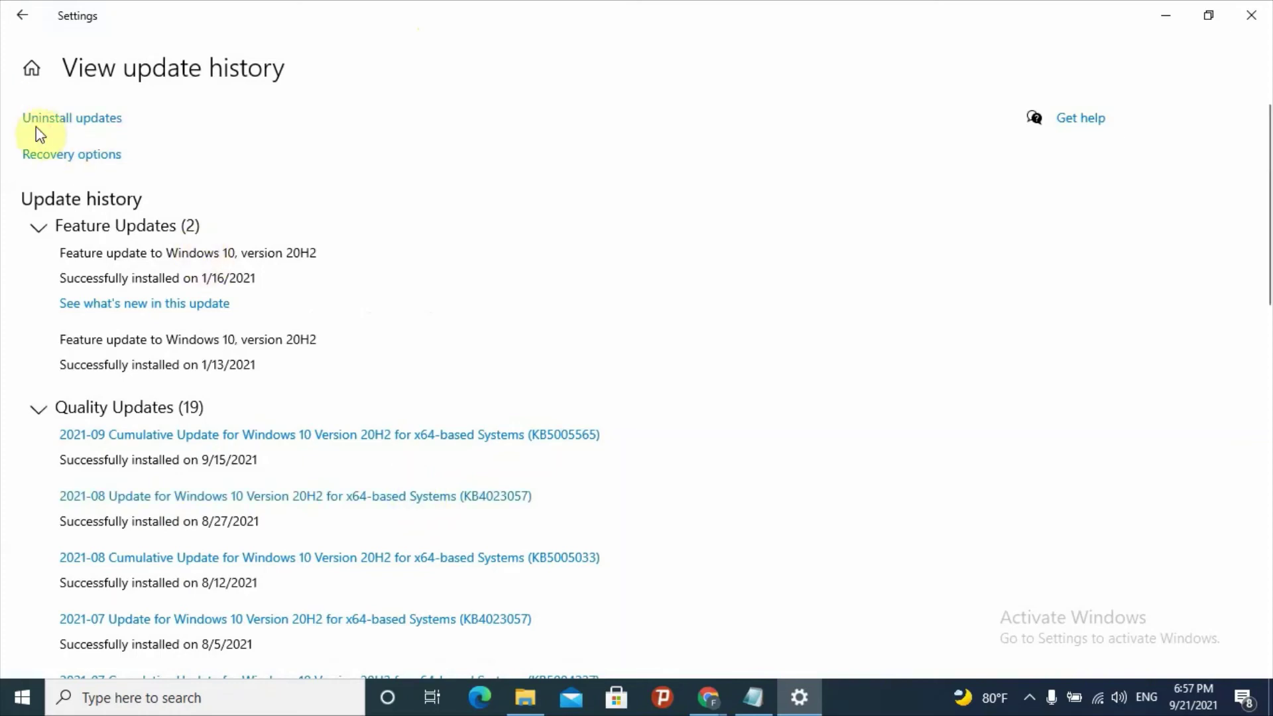
{"action": "left_click", "coordinate": [96, 125]}
{"action": "left_click", "coordinate": [96, 126]}
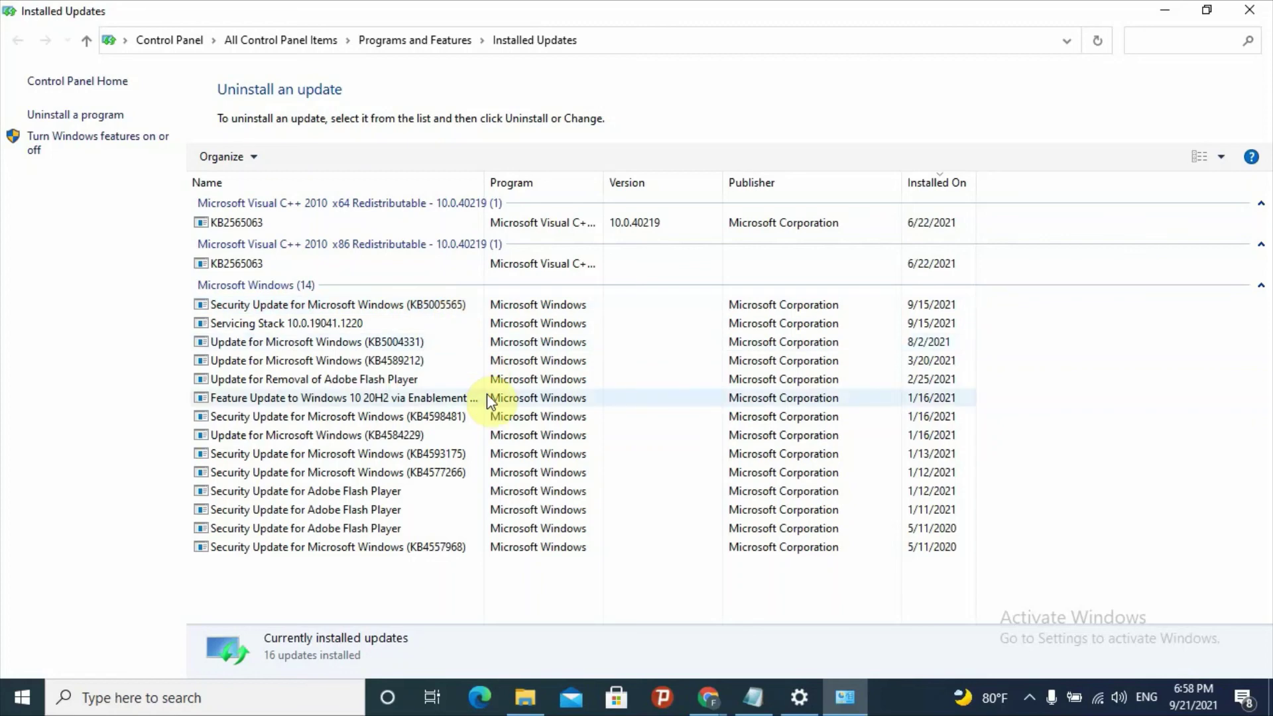
Step: View the Microsoft Update Catalog page in Chrome, and check the update history and Installed Updates list for the update's KB number
{"action": "left_click", "coordinate": [708, 697]}
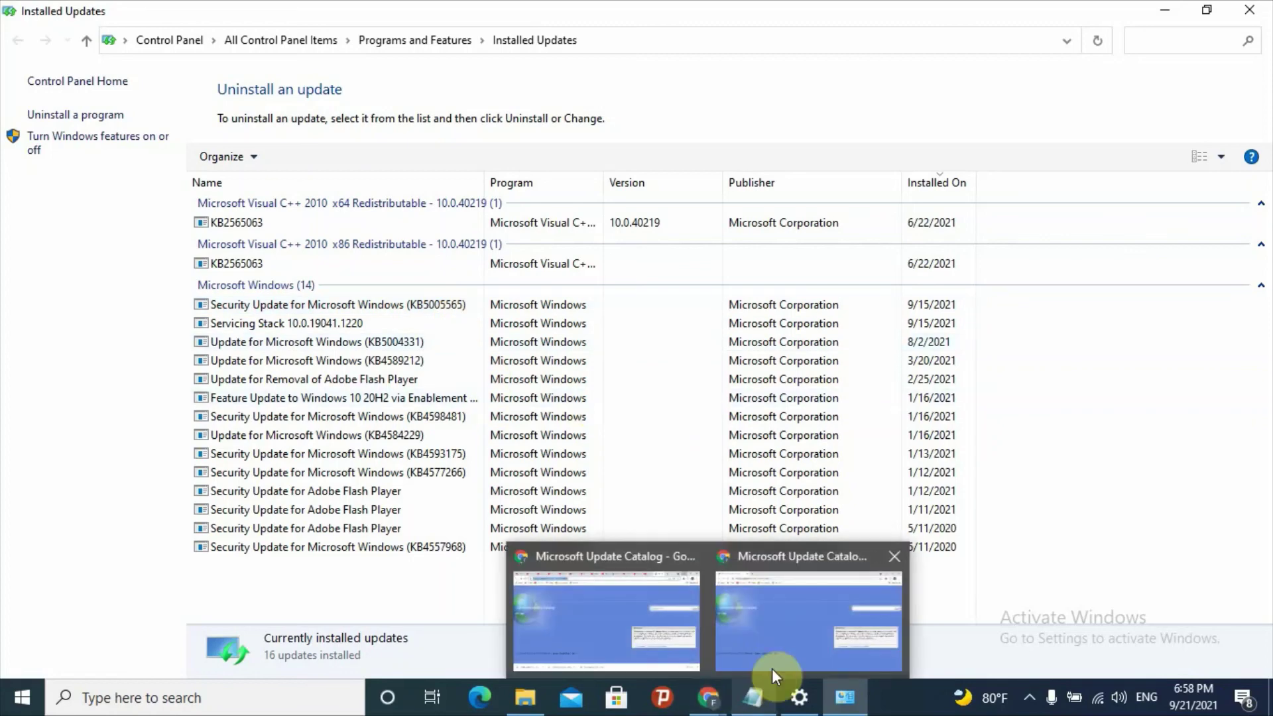
{"action": "left_click", "coordinate": [785, 655]}
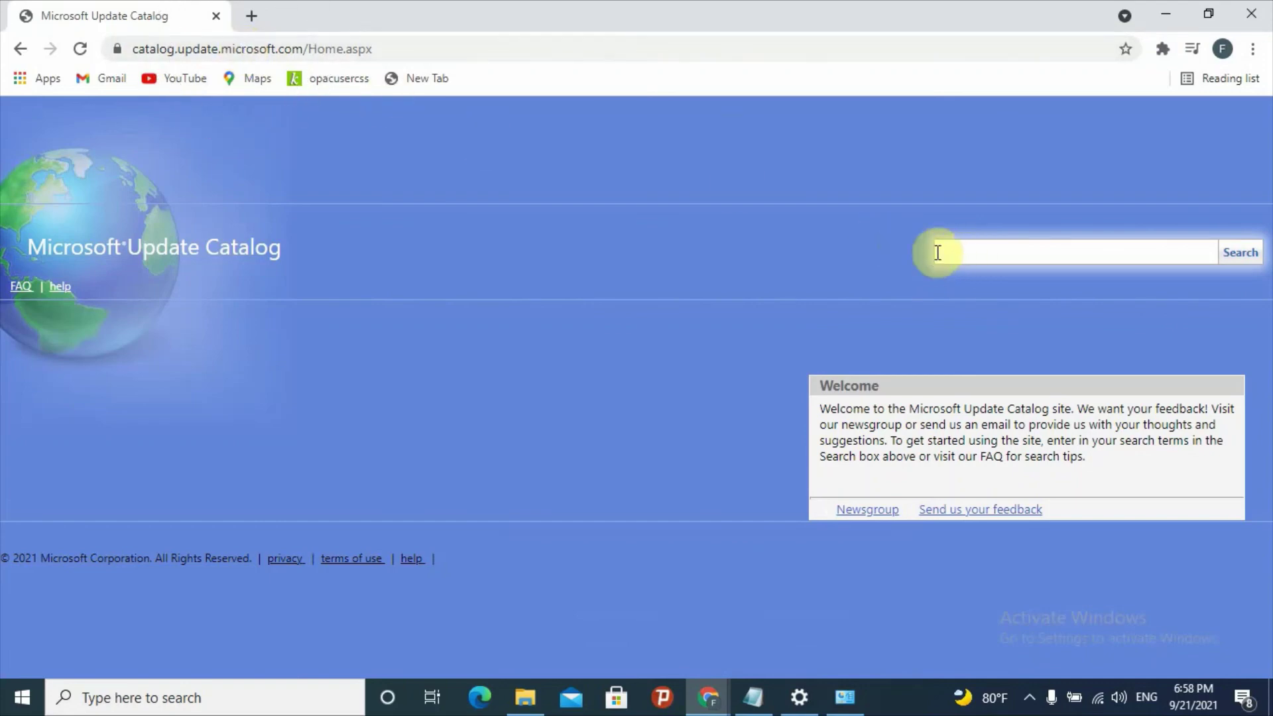
{"action": "left_click", "coordinate": [802, 708]}
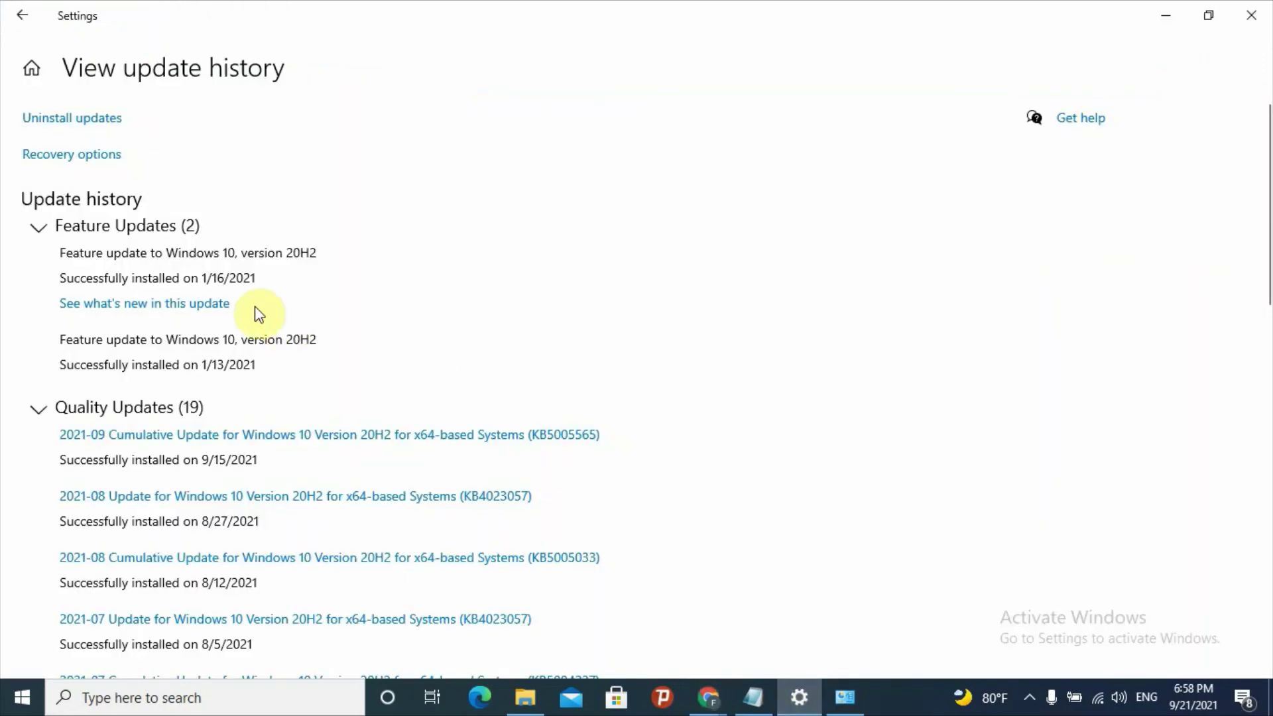
{"action": "left_click", "coordinate": [845, 708]}
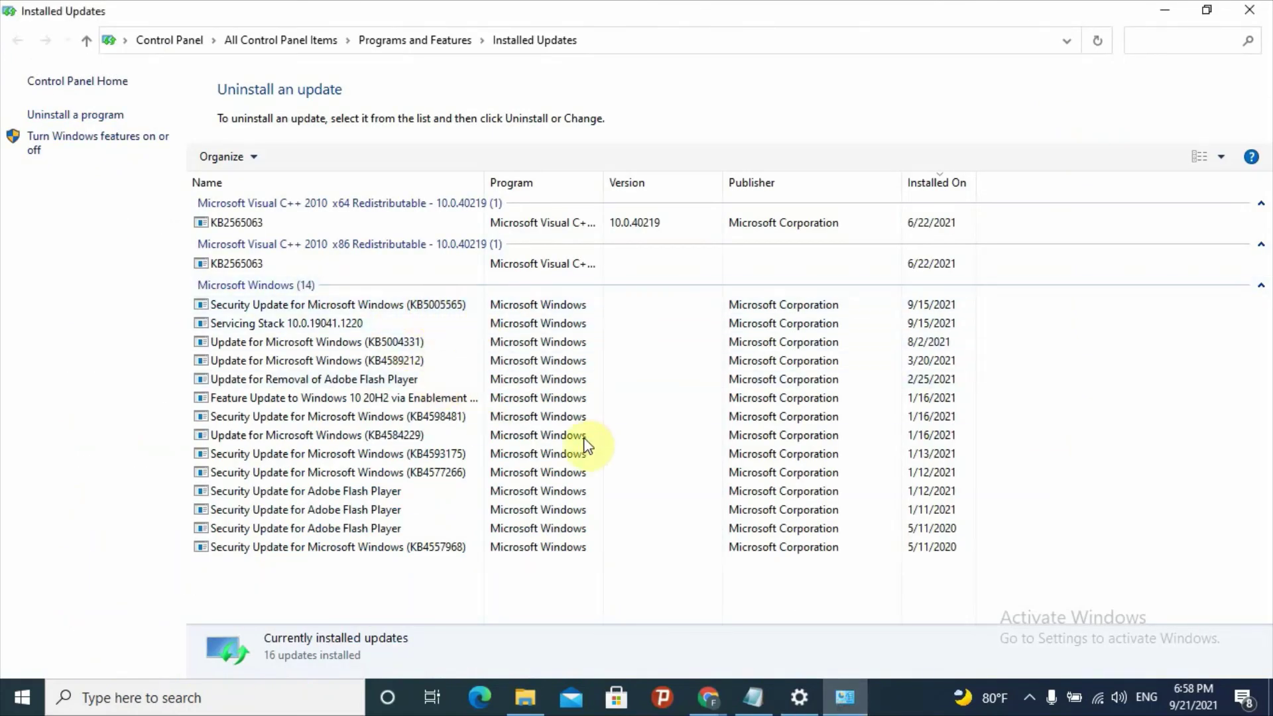
Step: Switch to the Microsoft Update Catalog in Chrome and search it for "kb5005565"
{"action": "left_click", "coordinate": [810, 649]}
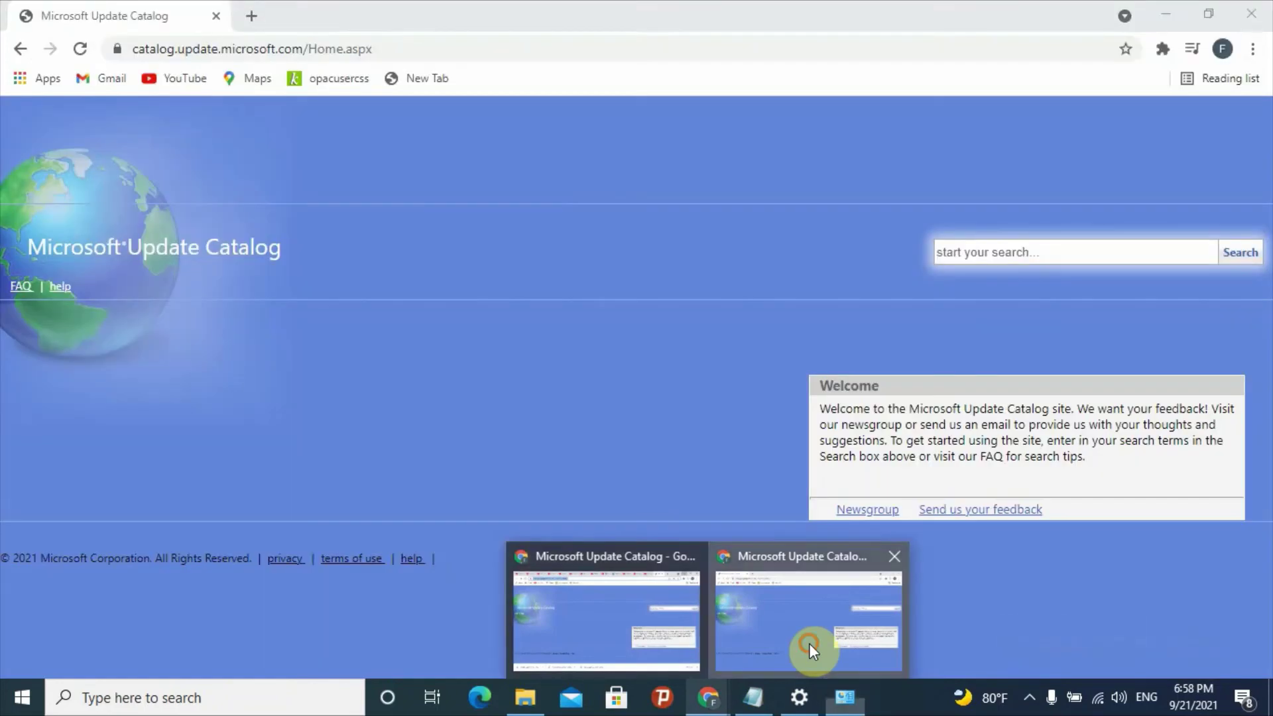
{"action": "left_click", "coordinate": [976, 252]}
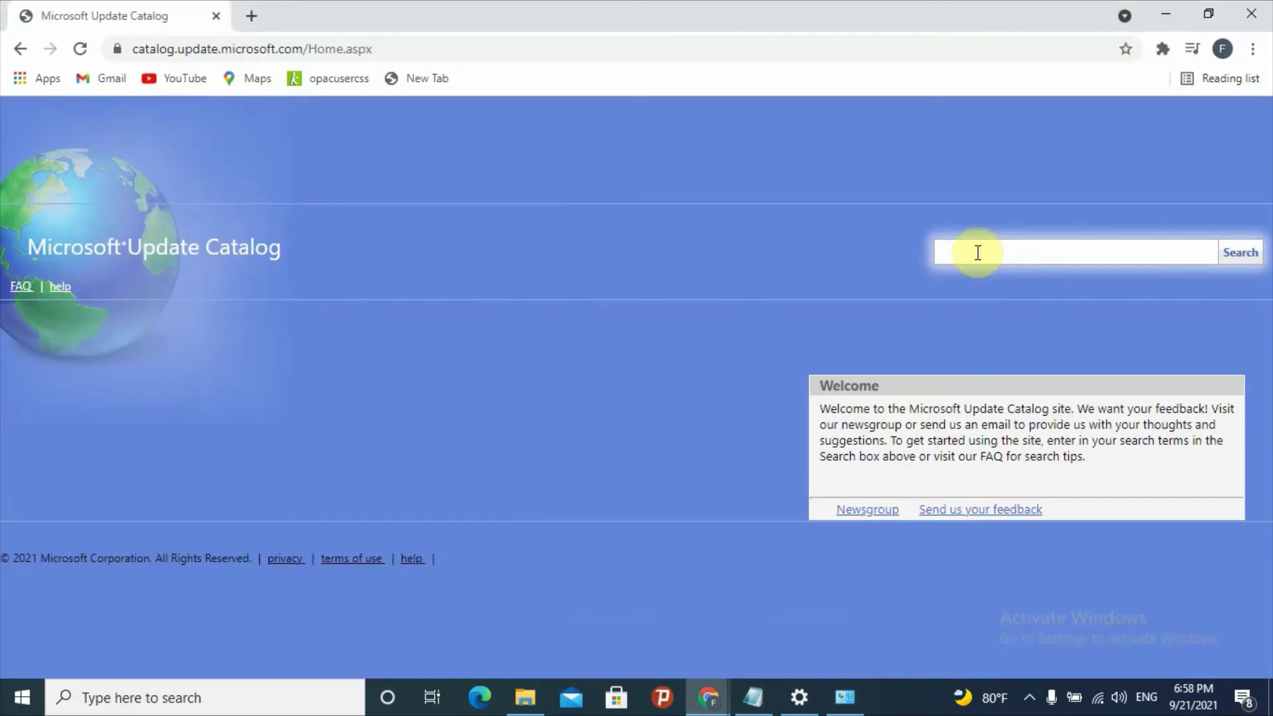
{"action": "key", "text": "ctrl+v"}
{"action": "key", "text": "ctrl+a"}
{"action": "key", "text": "BackSpace"}
{"action": "type", "text": "kb5005565"}
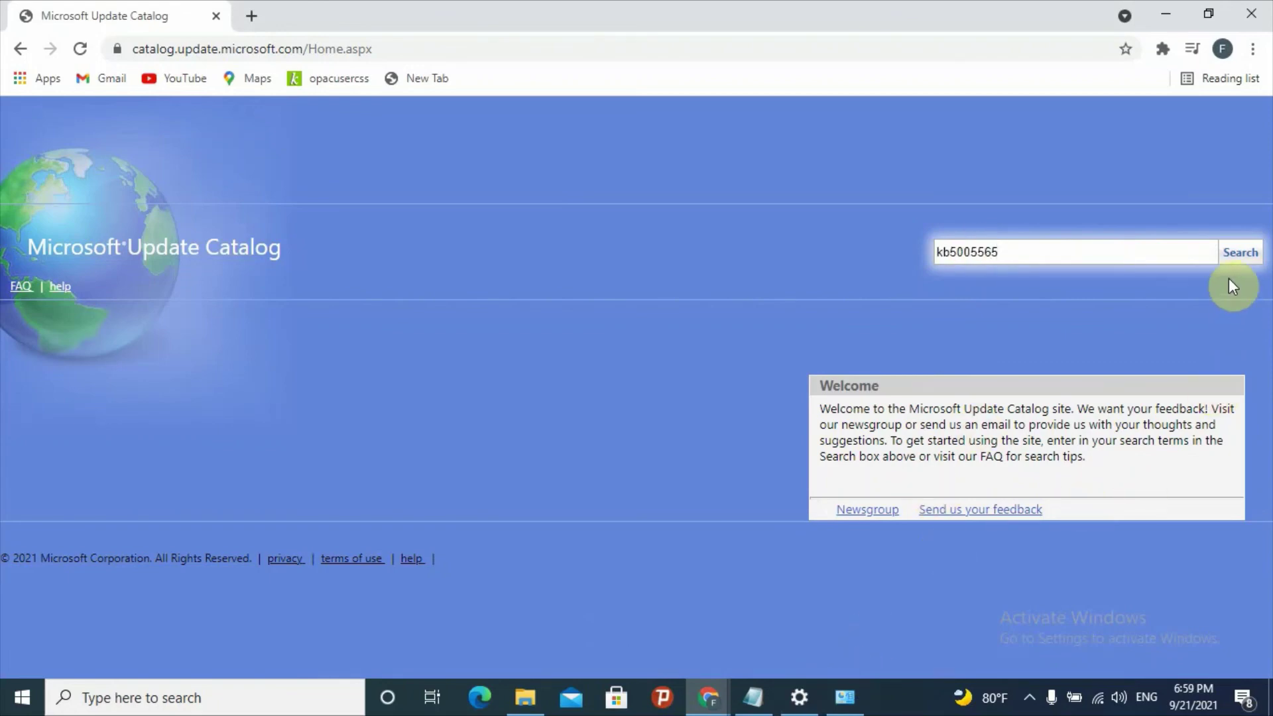
{"action": "left_click", "coordinate": [1237, 258]}
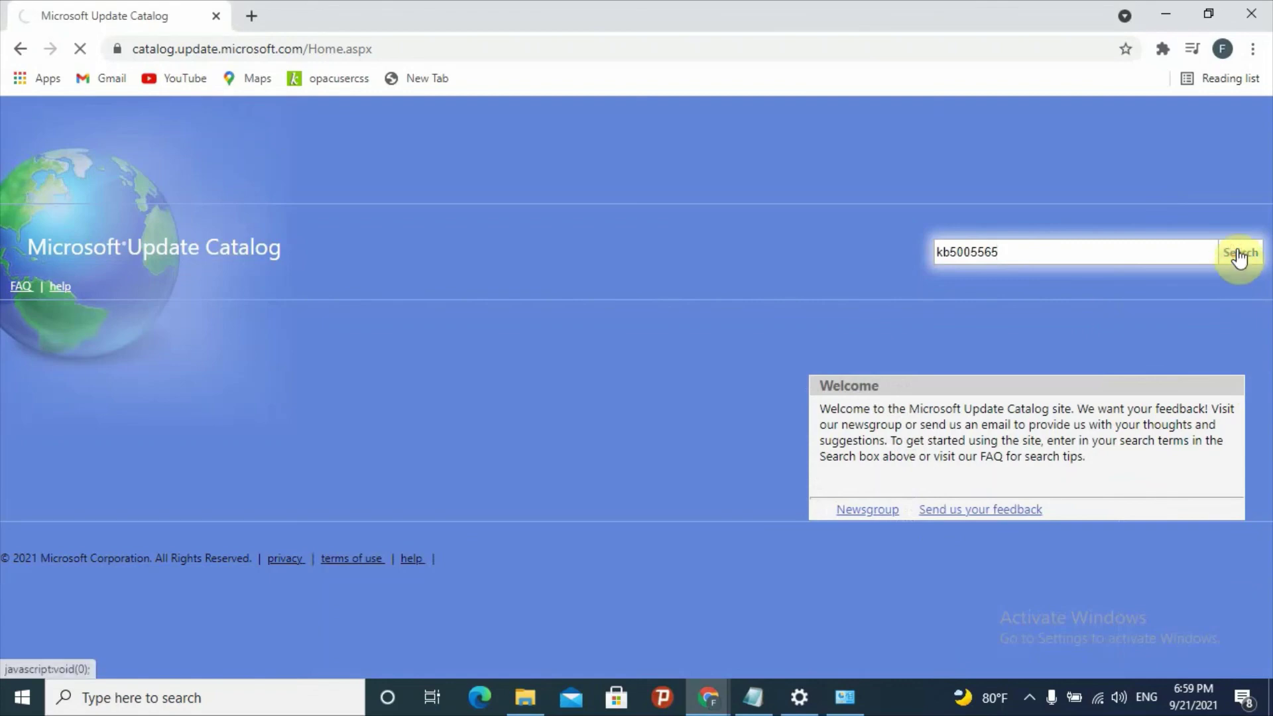